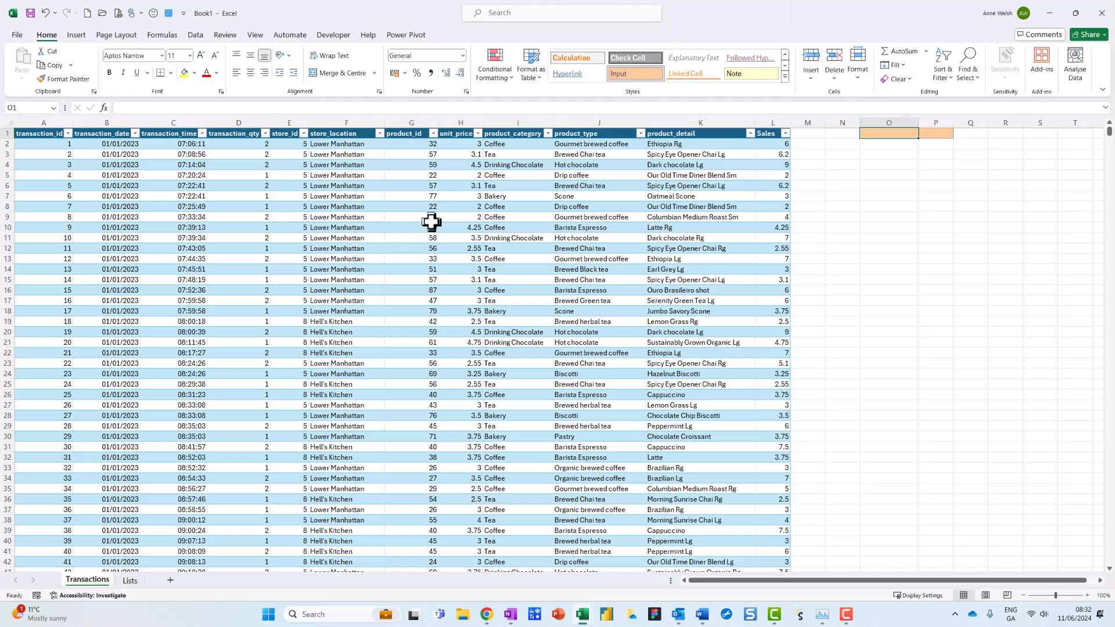
- Examine the formula behind the store location list in cell E4 of the Lists sheet
mouse_move(466, 214)
left_mouse_down()
mouse_move(350, 301)
mouse_move(462, 186)
left_mouse_up()
mouse_move(175, 567)
left_mouse_down()
mouse_move(117, 557)
mouse_move(176, 565)
left_mouse_up()
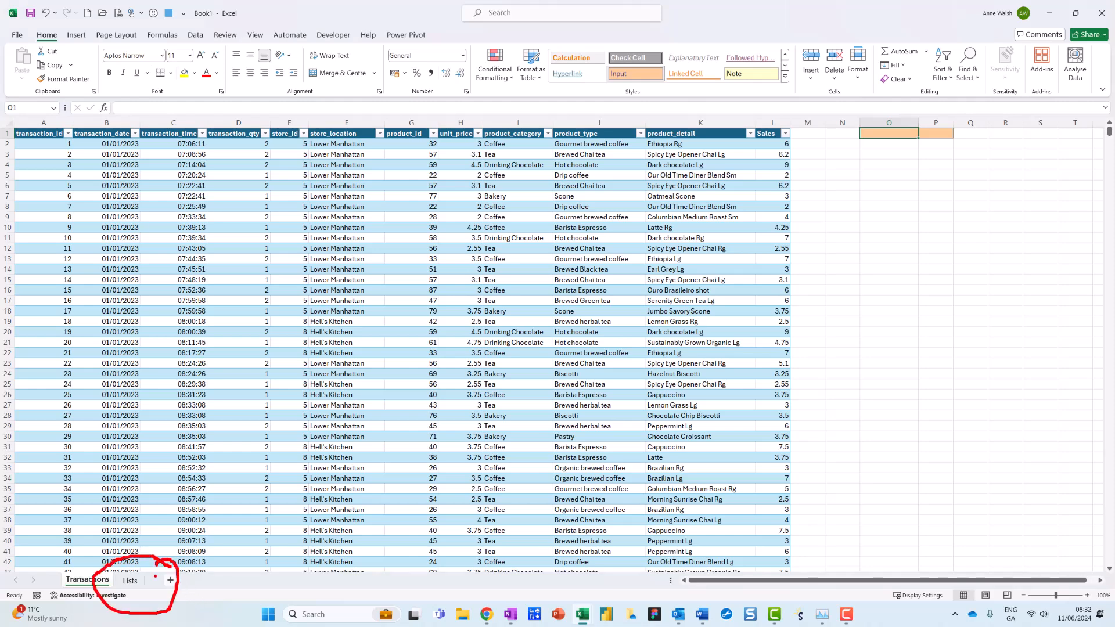
left_click(131, 580)
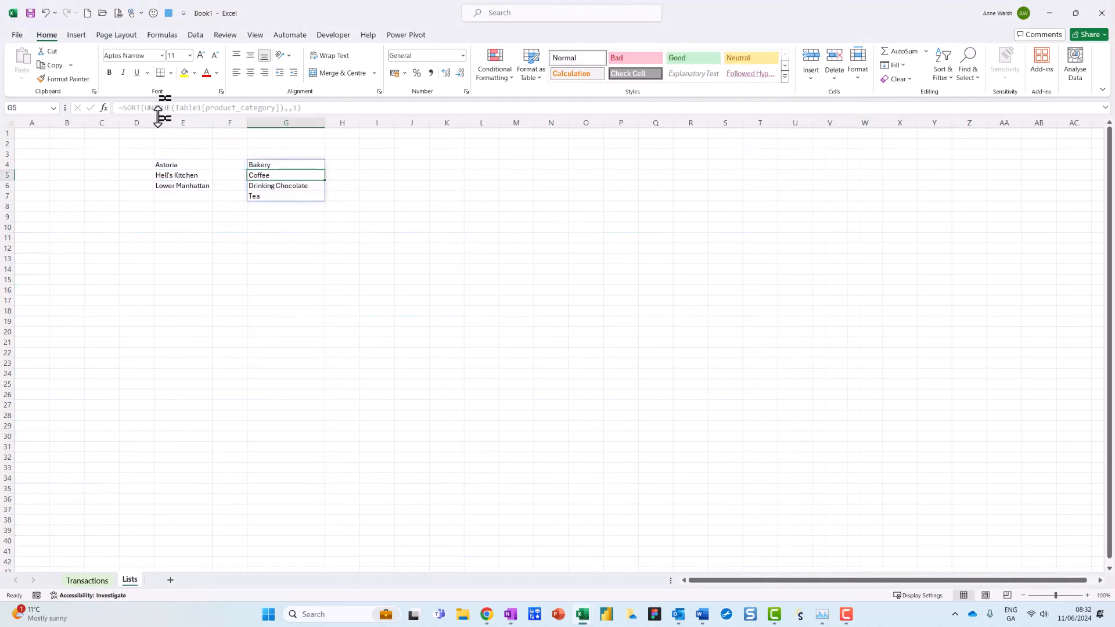
left_click(162, 166)
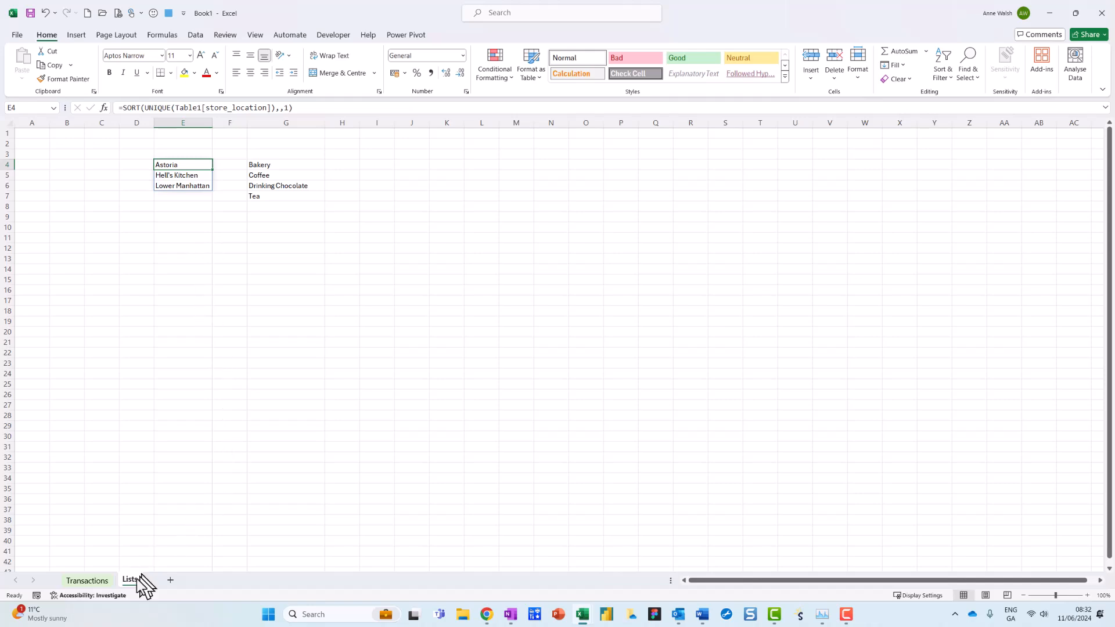
- Move the orange input cells on the Transactions sheet to O2:P2 and head them Store Location in O1 and Product Category in P1
left_click(87, 581)
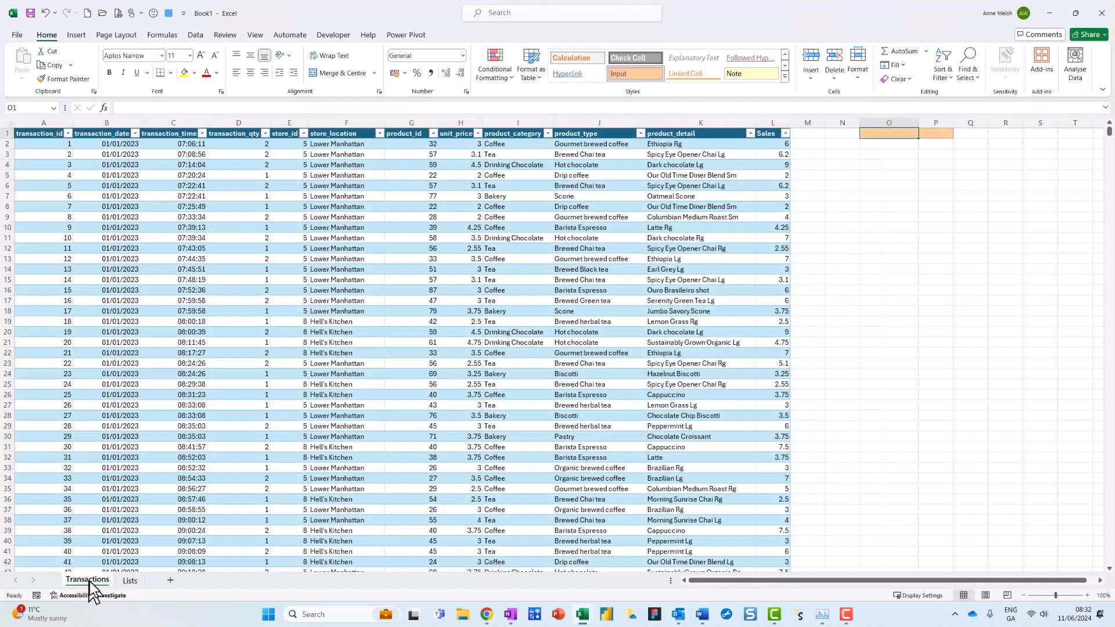
mouse_move(885, 134)
left_mouse_down()
mouse_move(926, 132)
mouse_move(901, 145)
left_mouse_up()
left_click(896, 132)
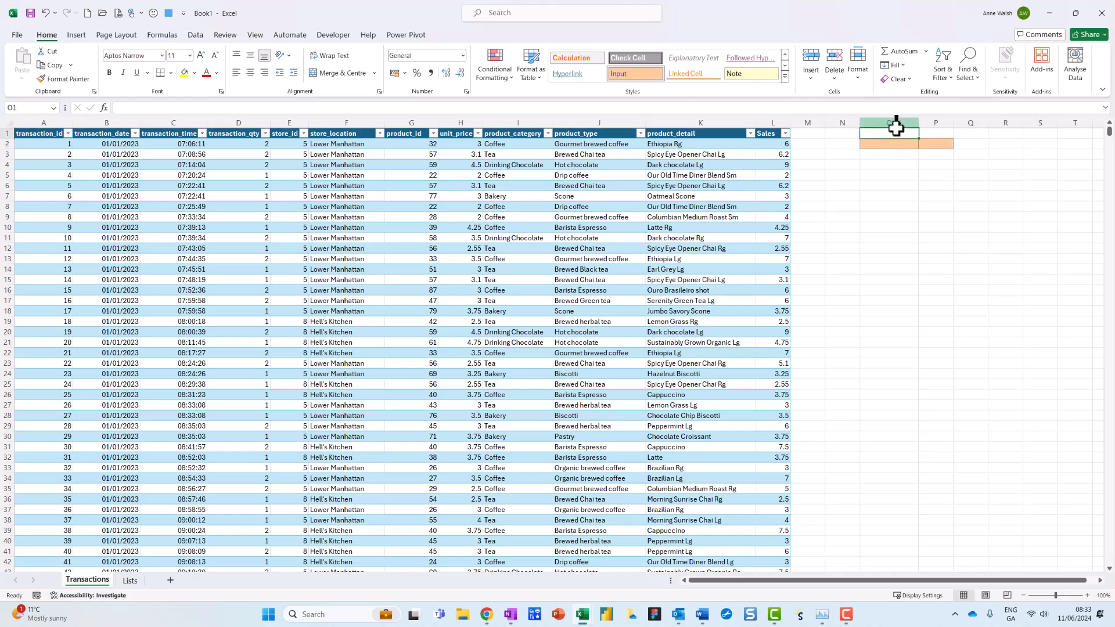
type("Store")
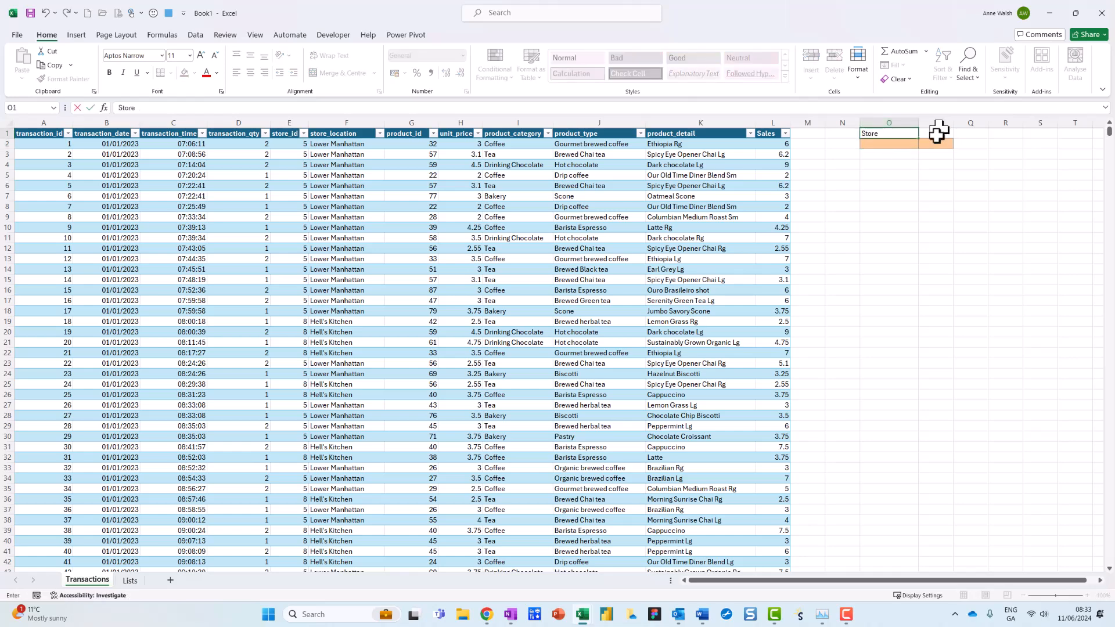
type(" Location")
left_click(937, 133)
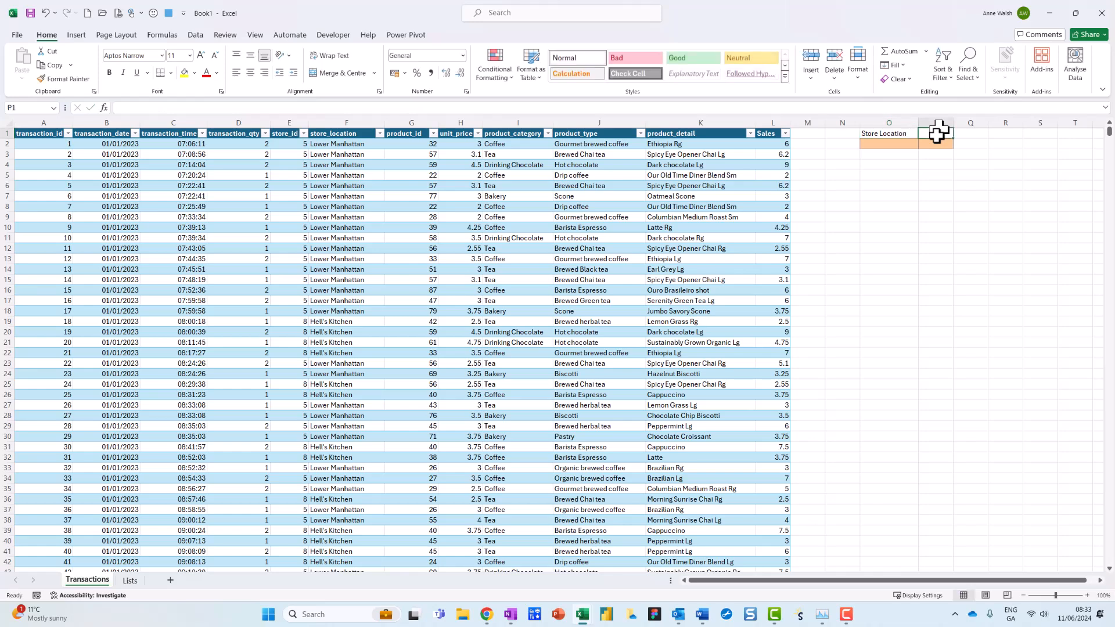
type("Produc")
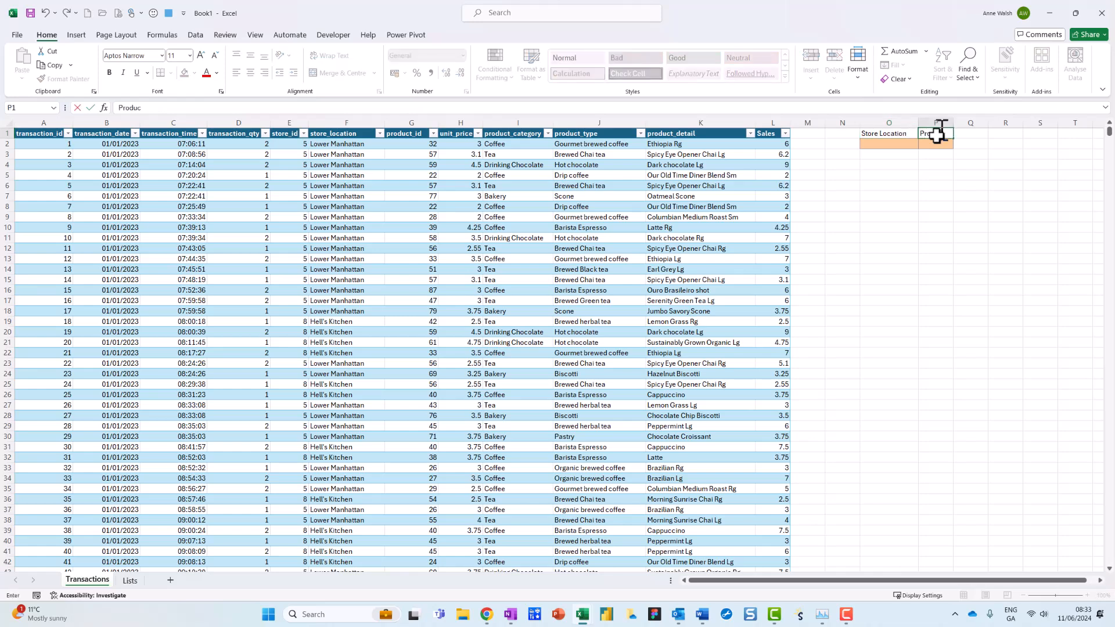
type("t Category")
left_click(902, 146)
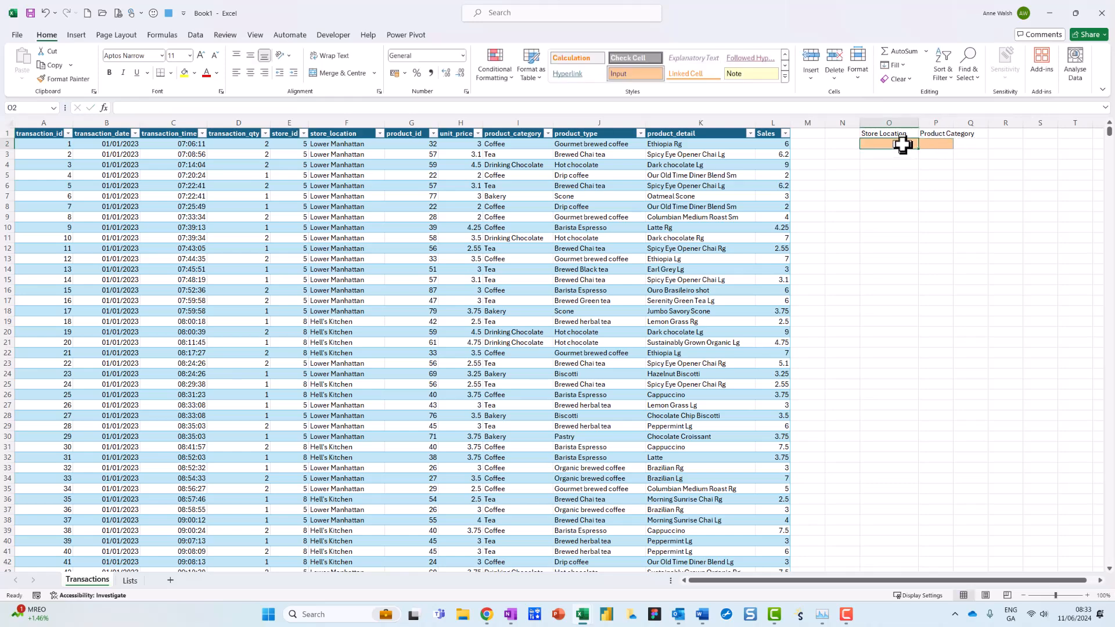
- Name the store location range E4:E6 on the Lists sheet Location
left_click(130, 581)
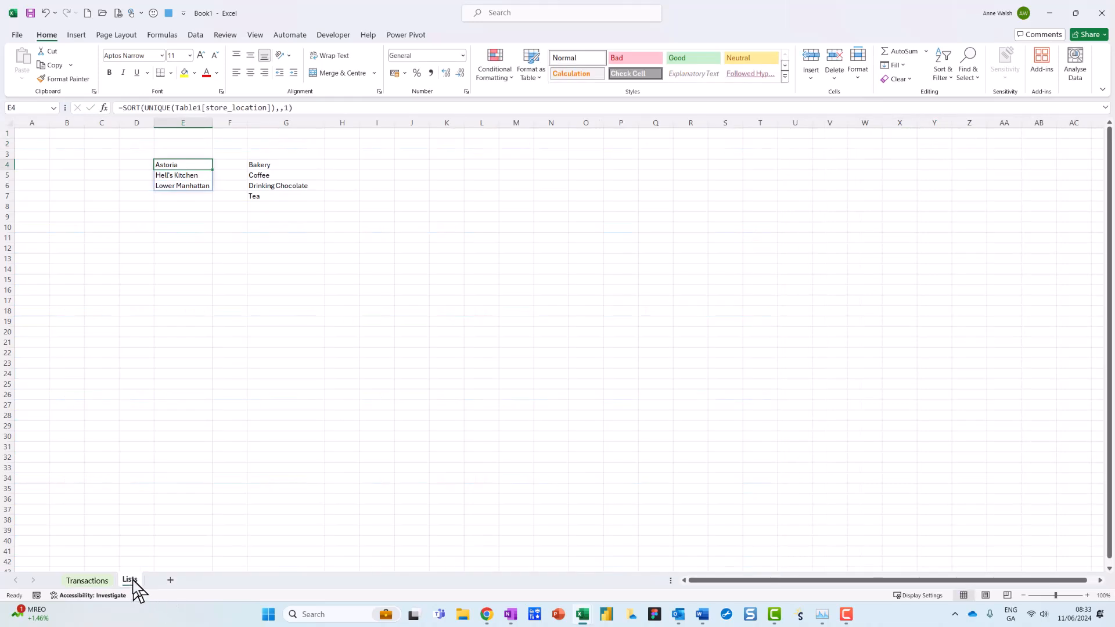
left_click_drag(189, 163, 181, 182)
left_click(33, 107)
type("#")
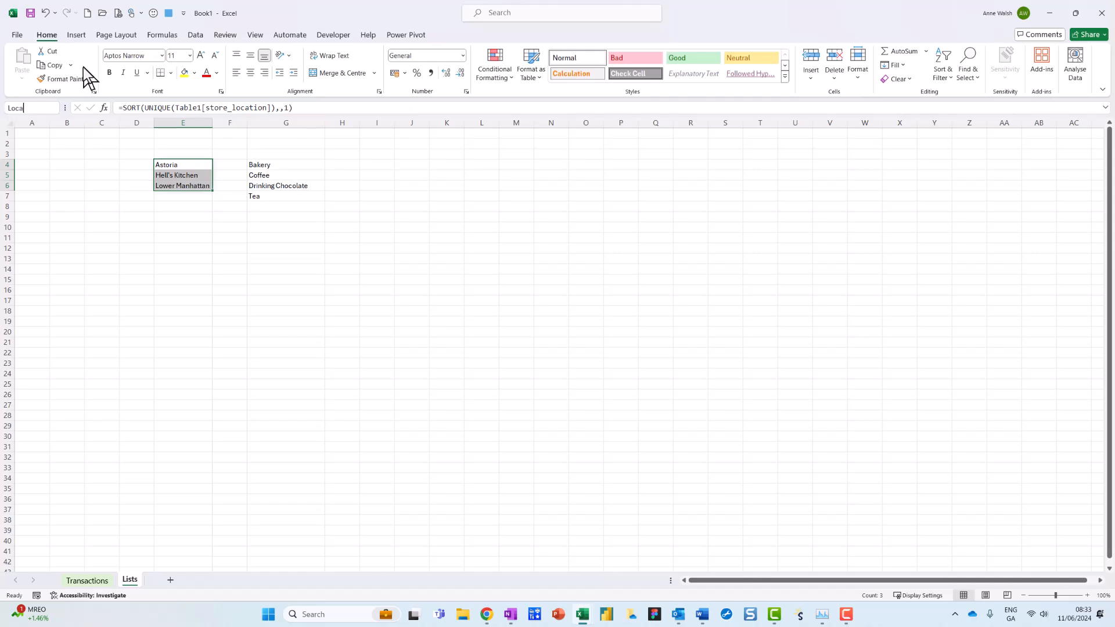
key("Return")
- Name the product category range G4:G7 on the Lists sheet Product
left_click_drag(279, 167, 273, 198)
left_click(25, 107)
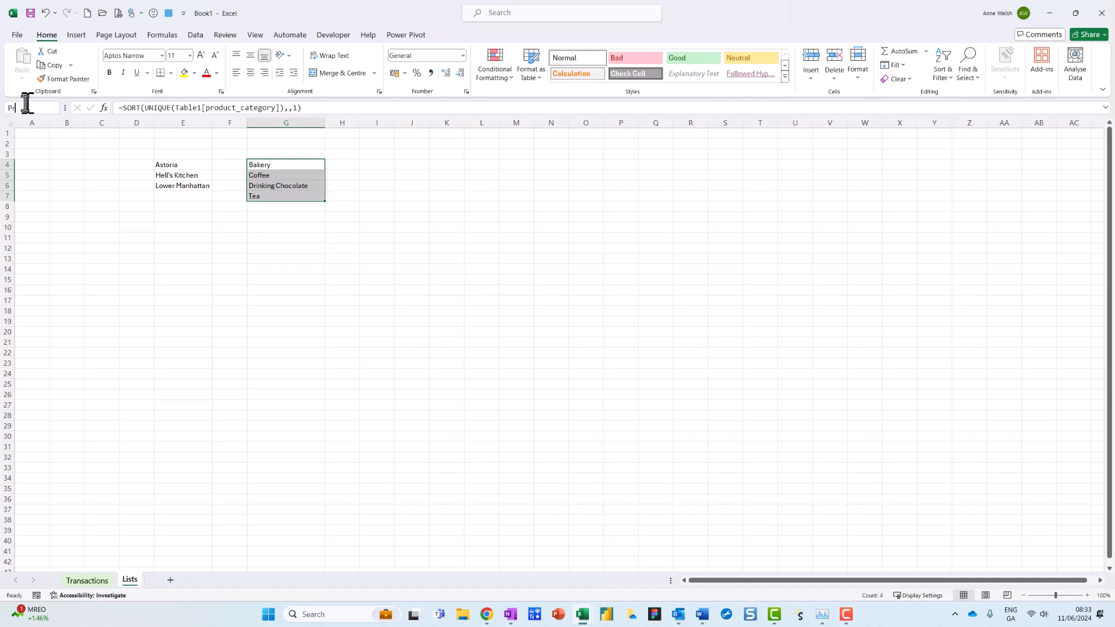
key("Return")
- Open data validation for cell O2 on the Transactions sheet and set it to allow a List
left_click(93, 582)
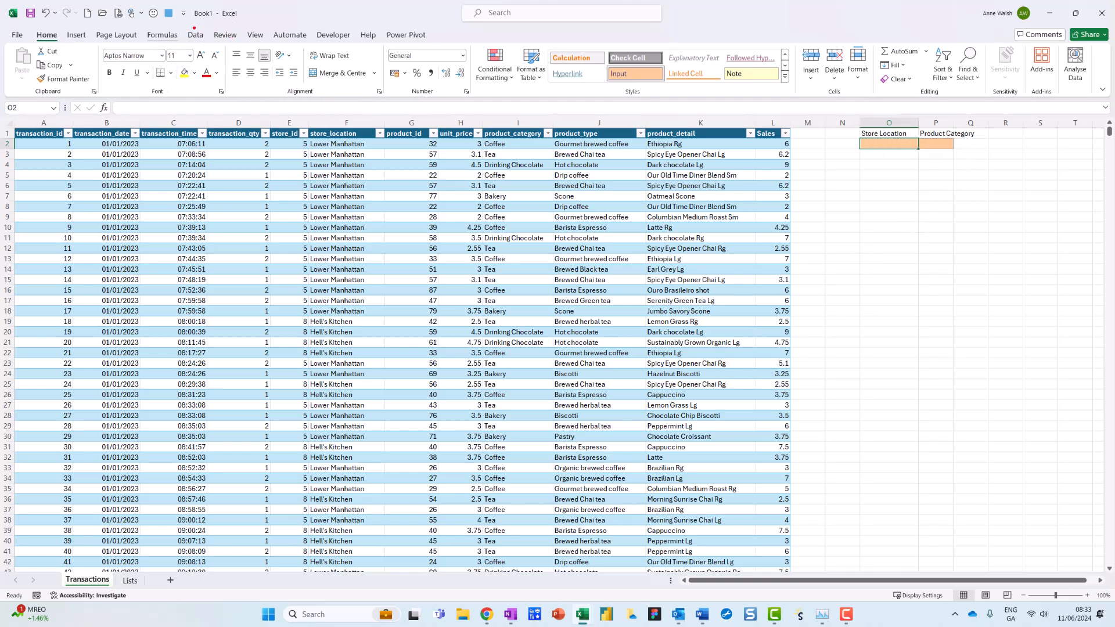
left_click_drag(199, 23, 222, 25)
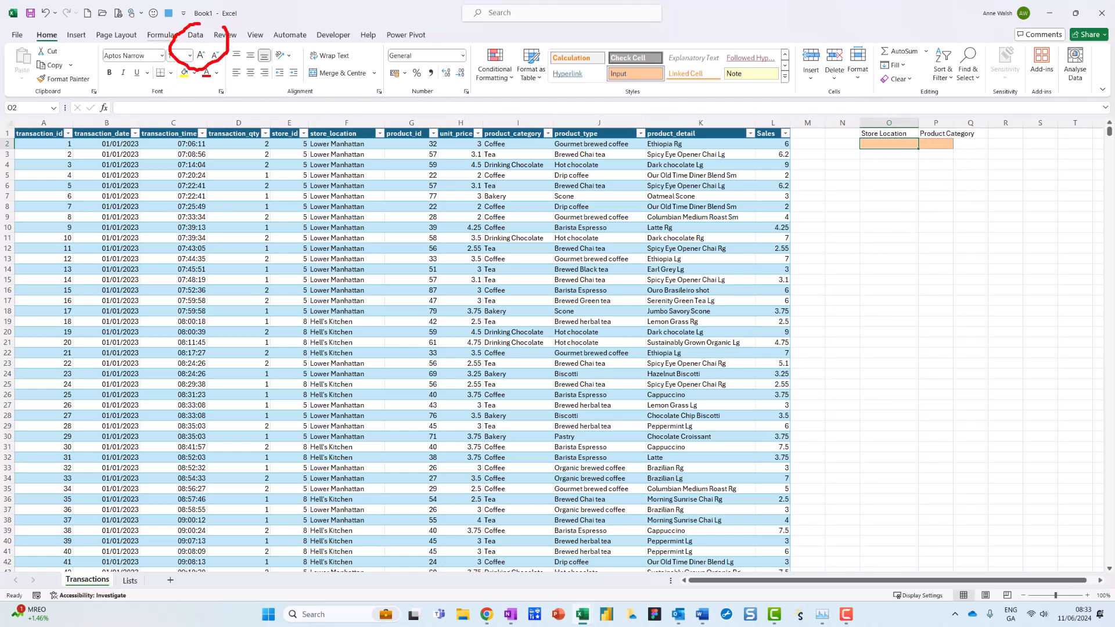
left_click(196, 35)
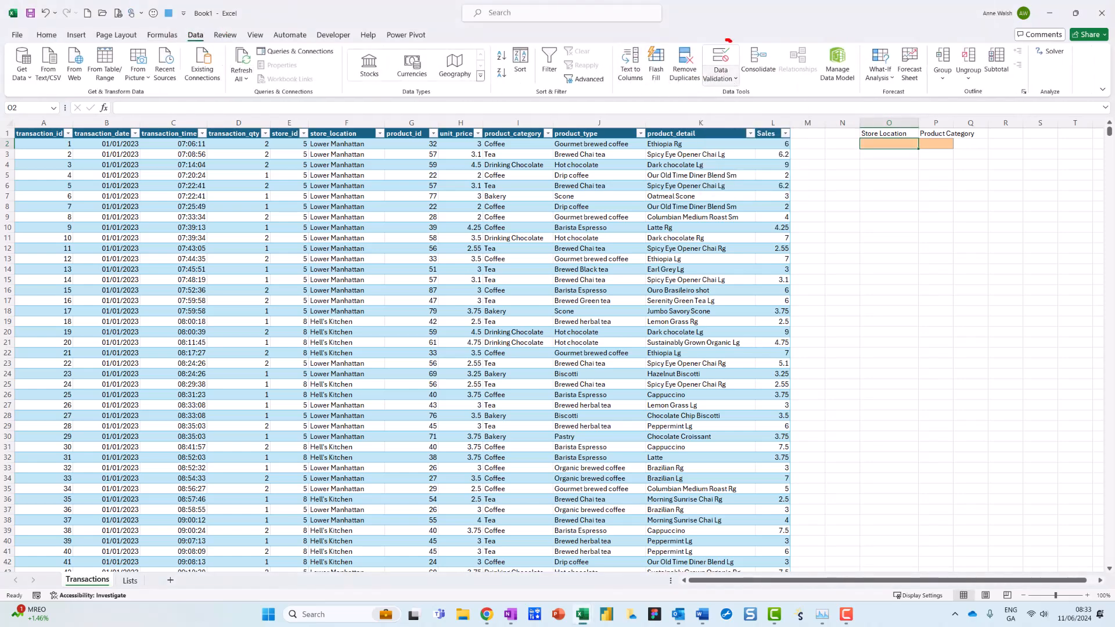
left_click(733, 77)
left_click(745, 95)
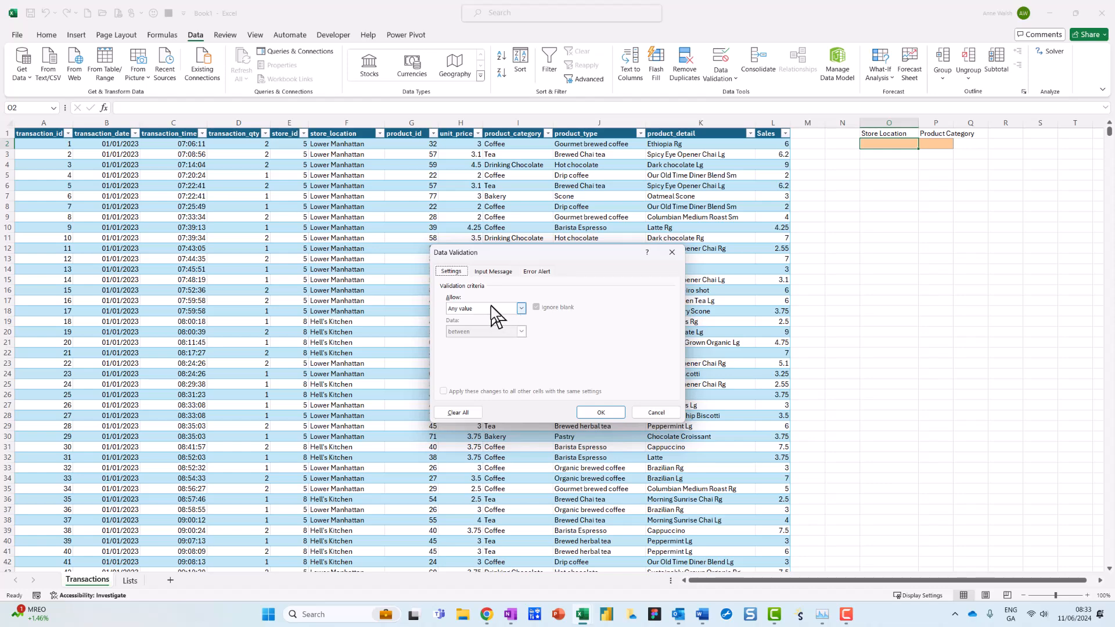
key("ctrl+2")
left_click_drag(500, 281, 455, 331)
key("Escape")
left_click(522, 308)
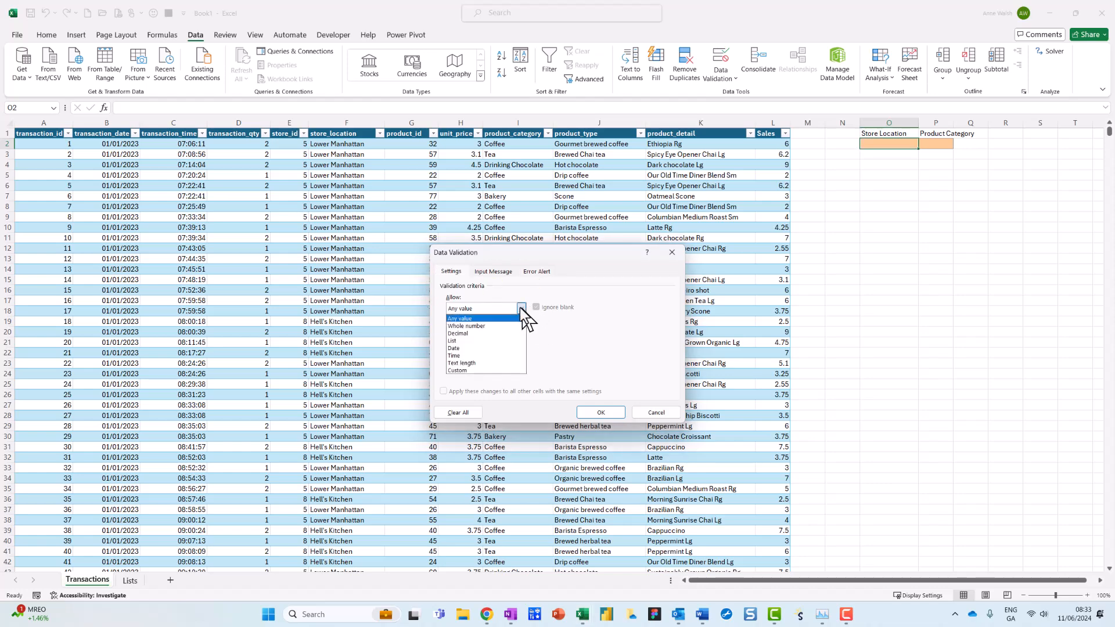
left_click(492, 341)
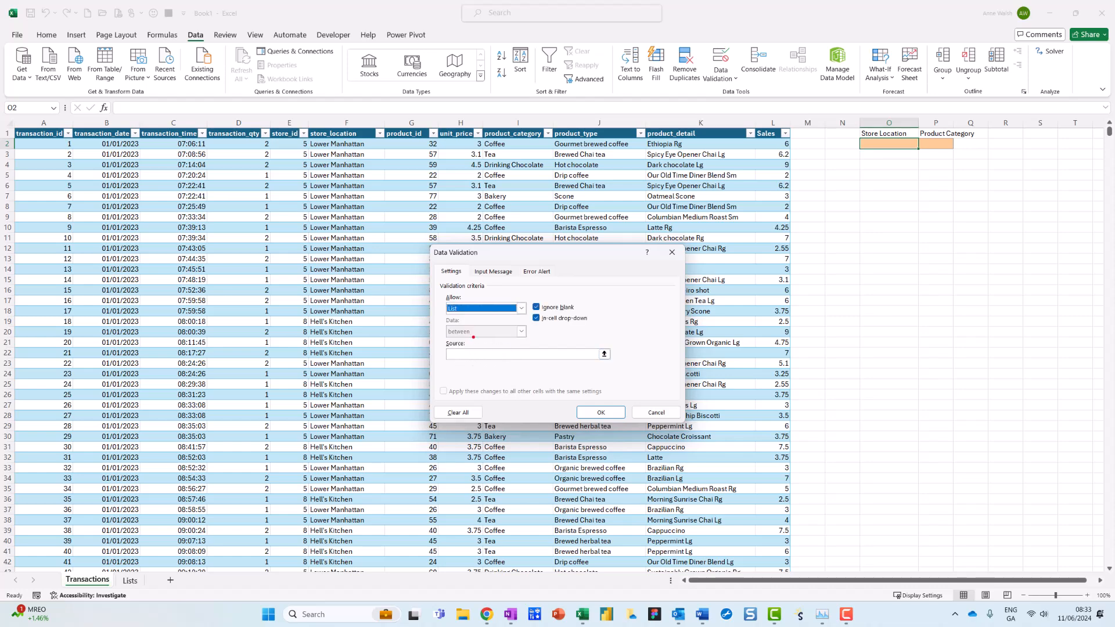
- Use the named range Location as the validation source for O2, apply it and check the cell's drop-down list
left_click_drag(442, 363, 465, 329)
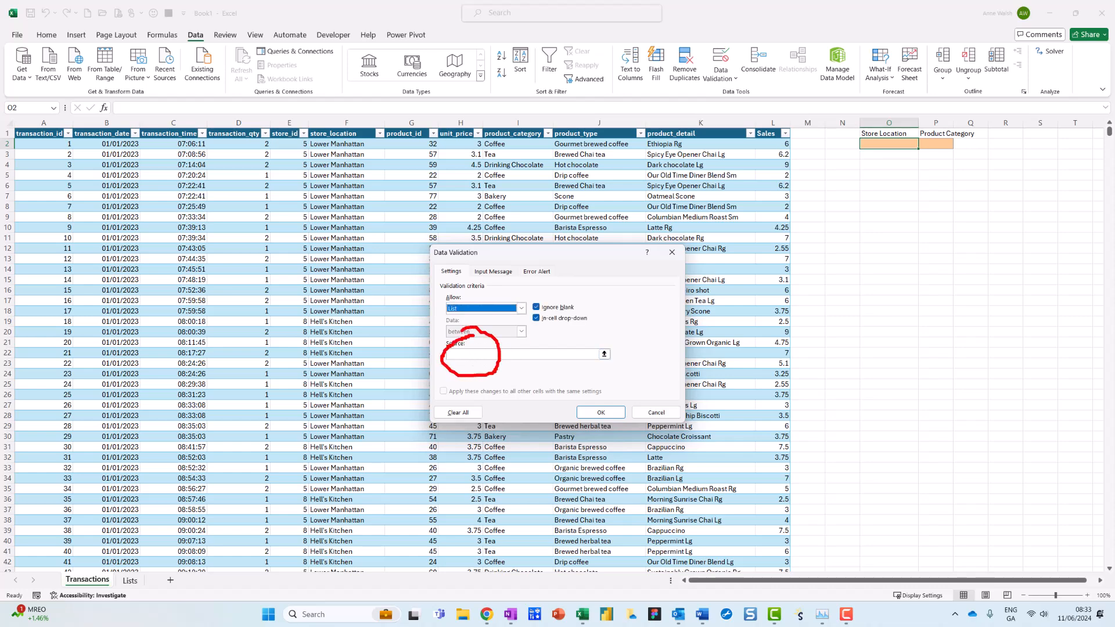
left_click(477, 354)
key("F3")
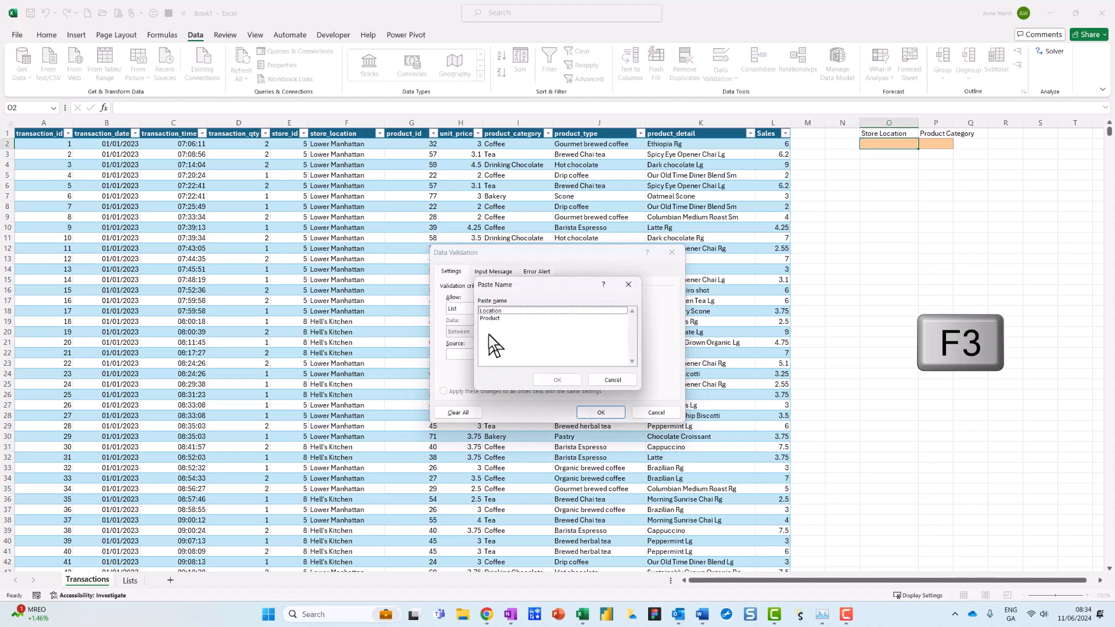
left_click(498, 312)
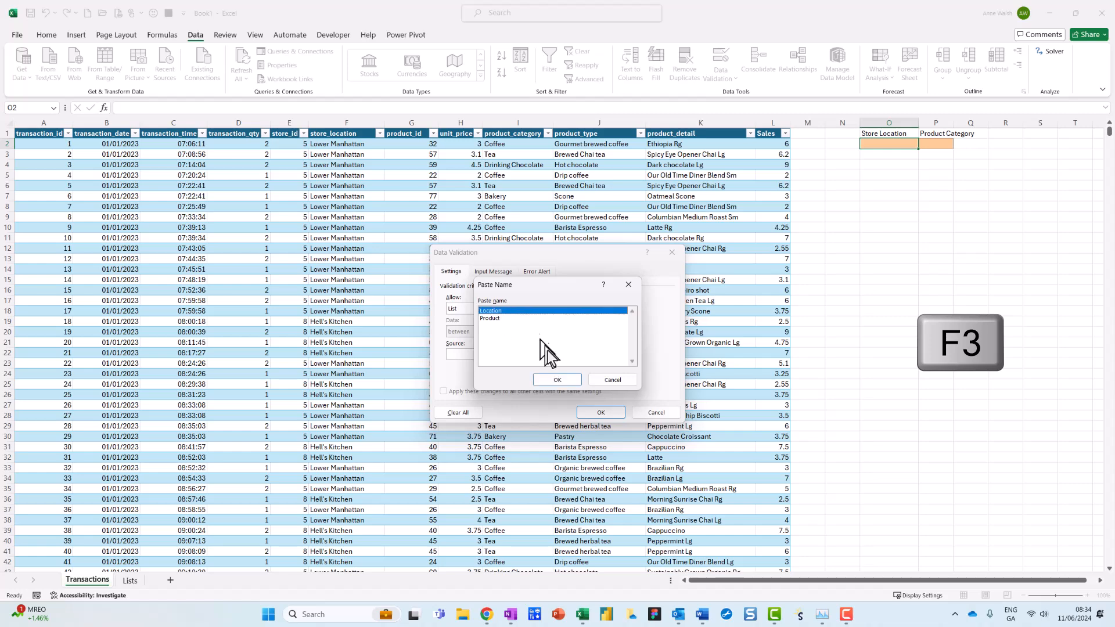
left_click(557, 380)
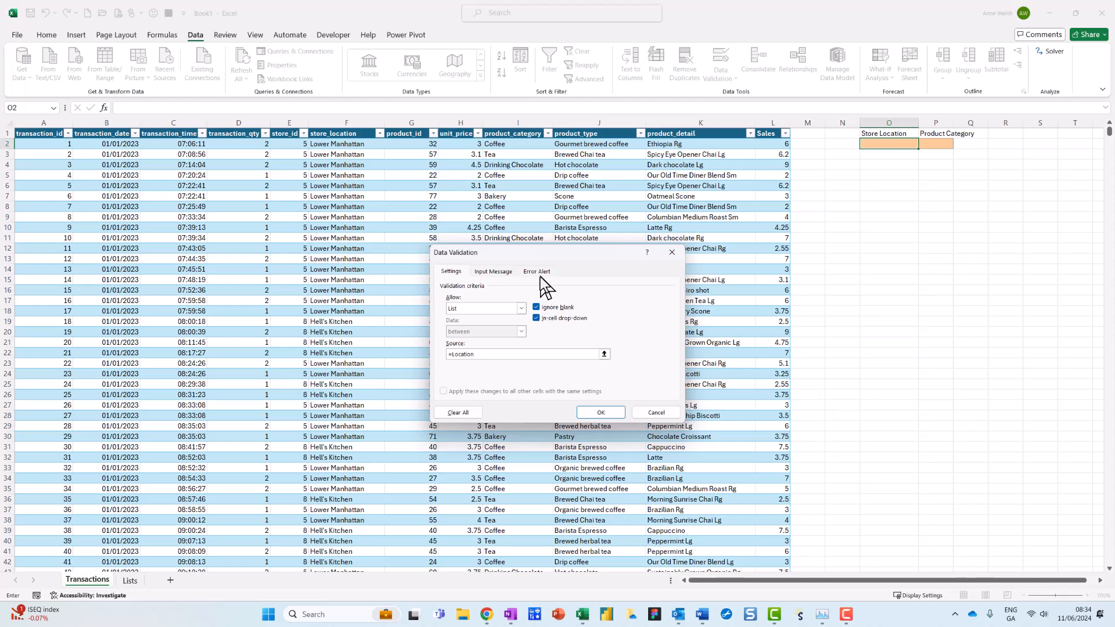
left_click(615, 409)
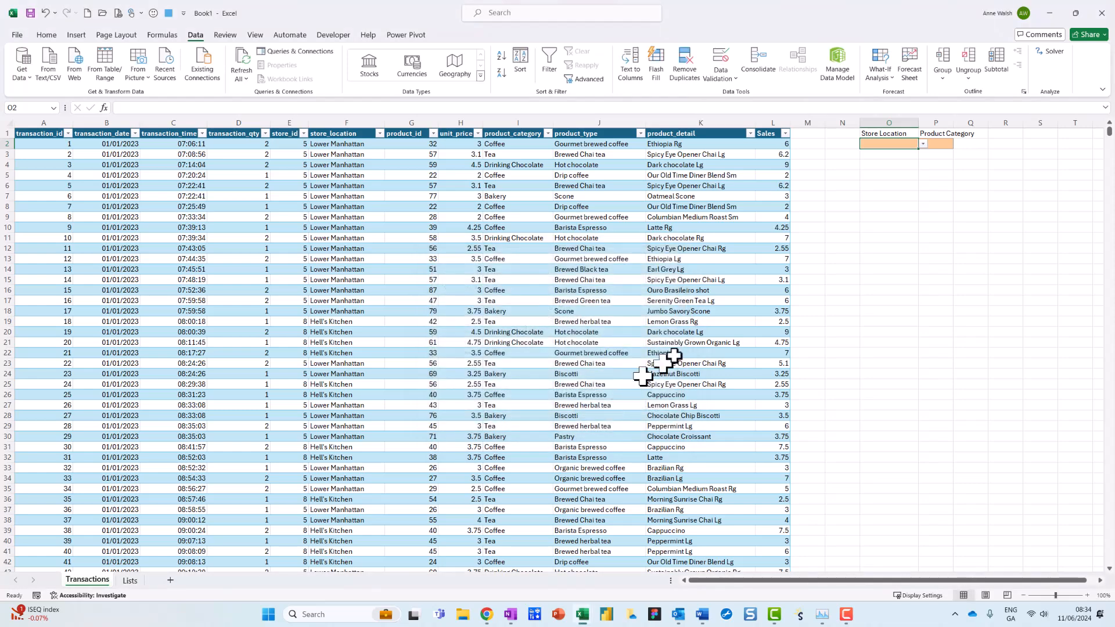
left_click(923, 144)
left_click(924, 144)
- Open data validation for cell P2 under Product Category and set it to allow a List
left_click(944, 143)
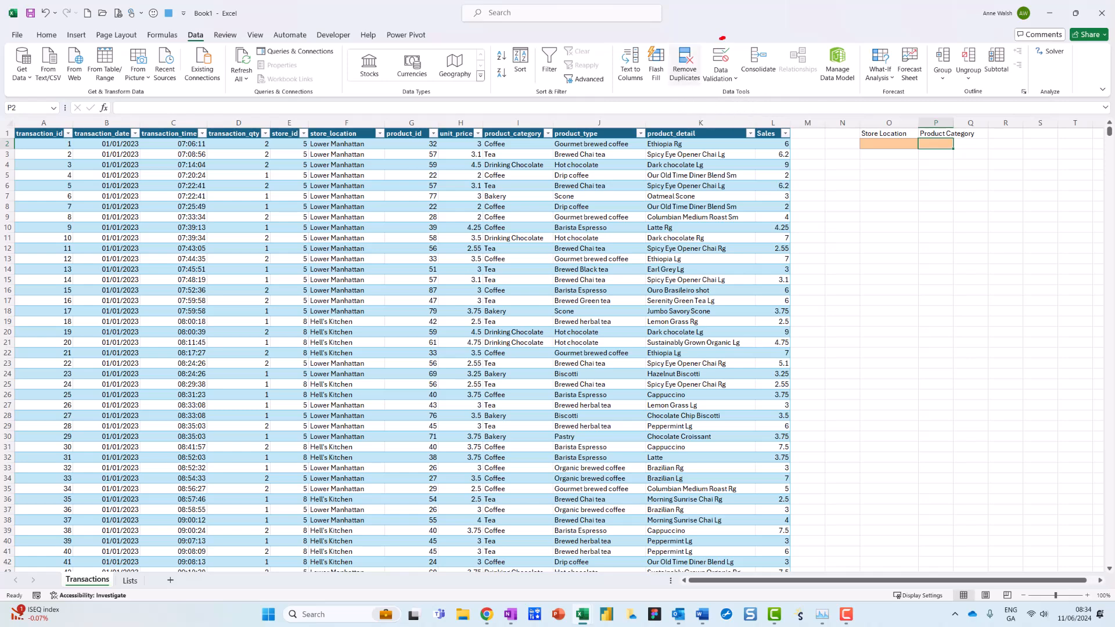
left_click_drag(730, 106, 741, 41)
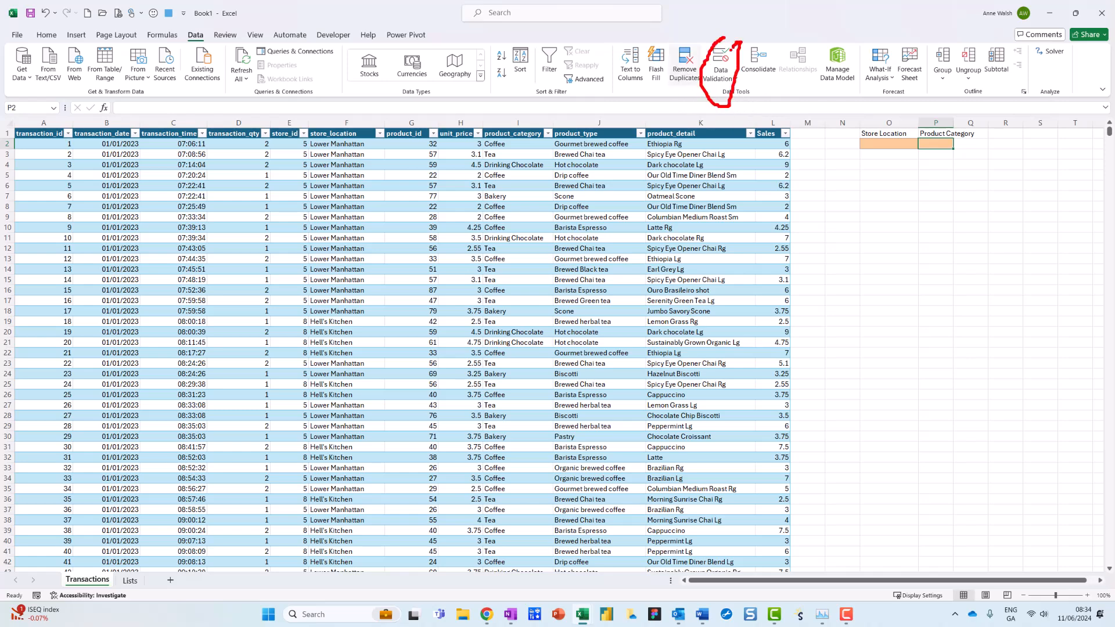
left_click(726, 77)
left_click(746, 107)
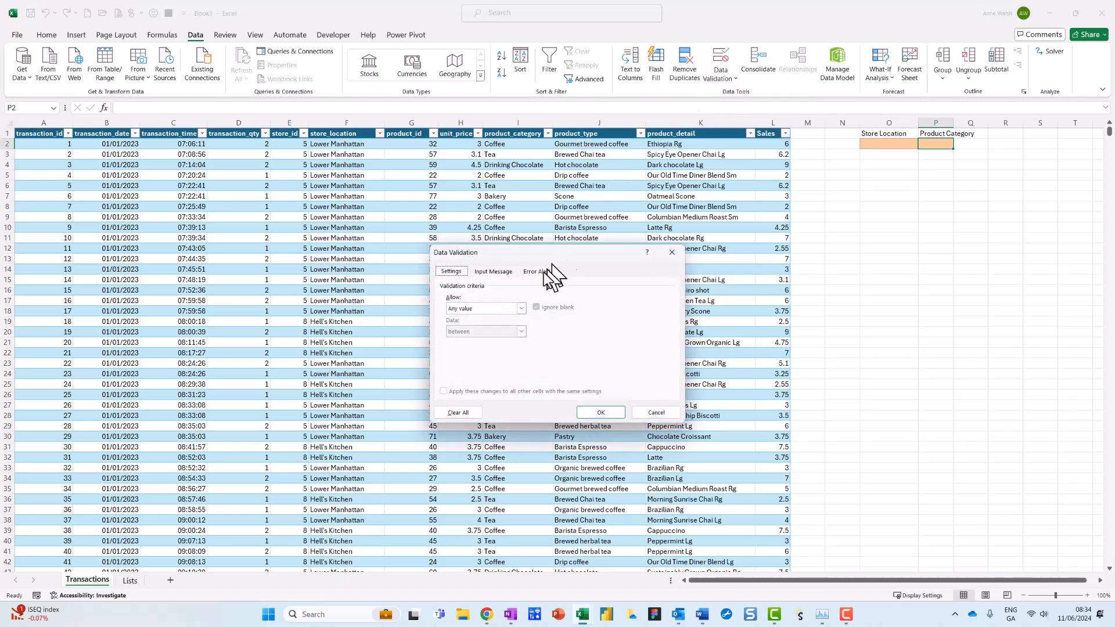
key("ctrl+2")
mouse_move(473, 286)
left_mouse_down()
mouse_move(442, 323)
mouse_move(476, 283)
left_mouse_up()
key("Escape")
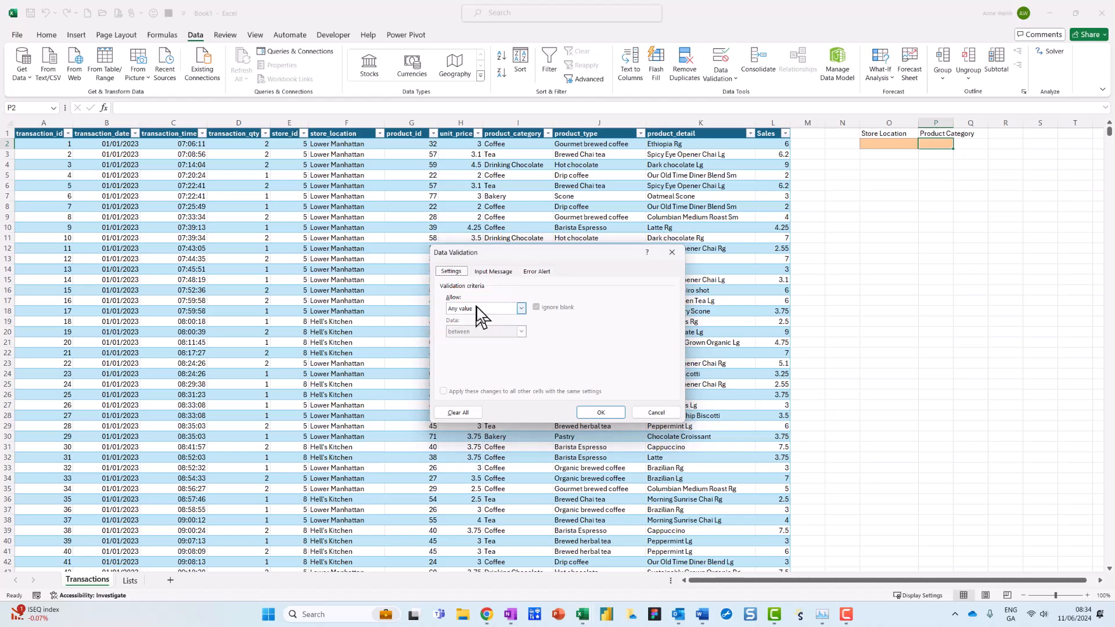
left_click(521, 307)
left_click(477, 342)
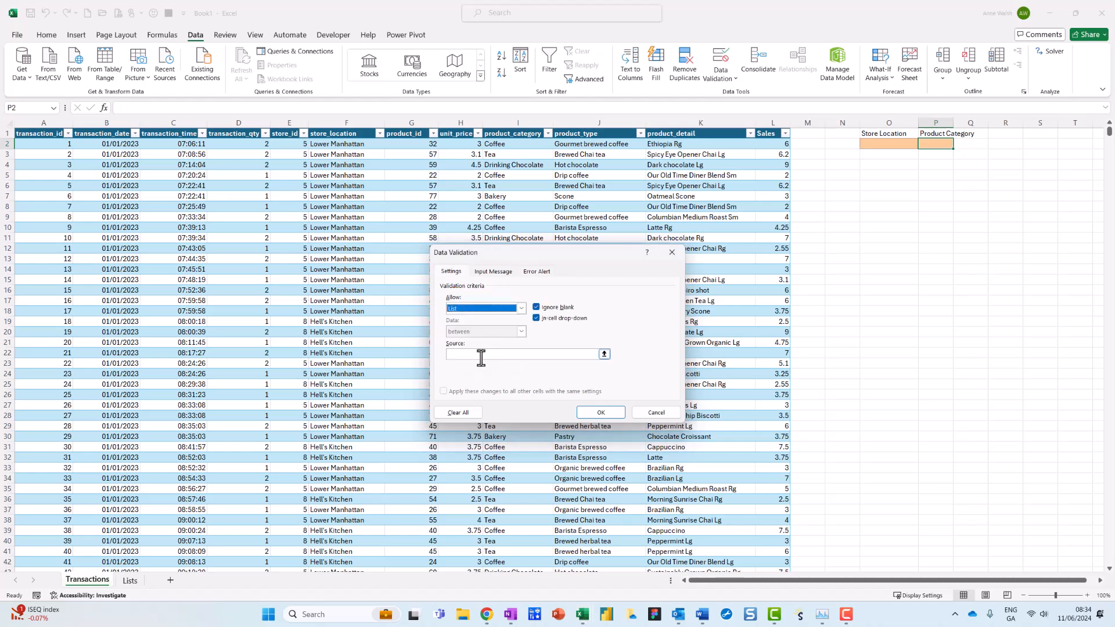
- Use the named range Product as the validation source for P2 and apply the rule
left_click(481, 355)
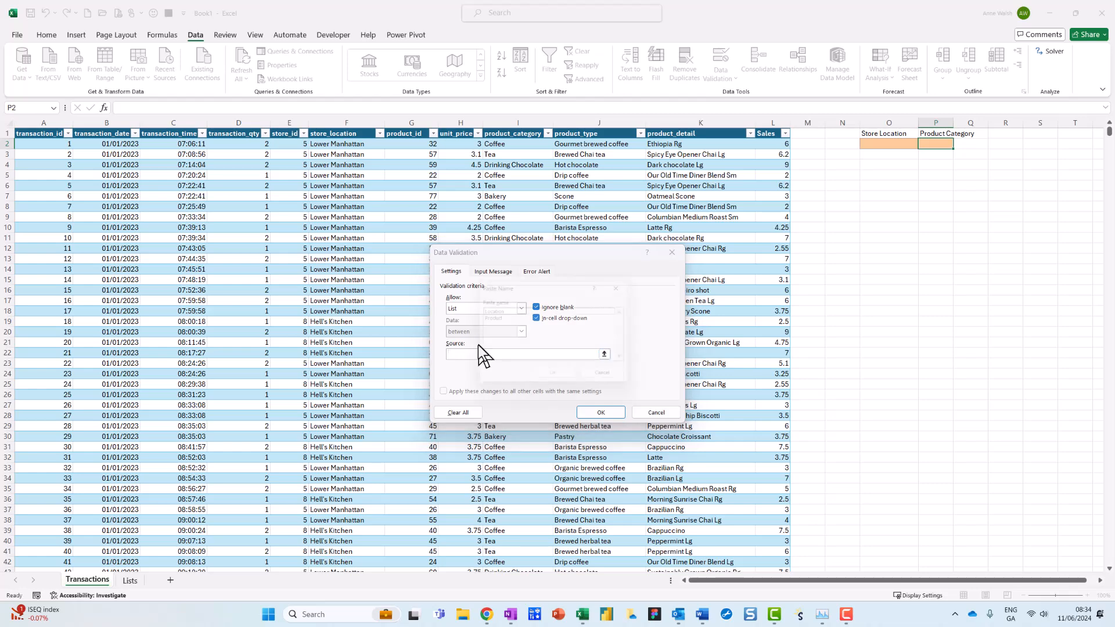
key("F3")
left_click(497, 319)
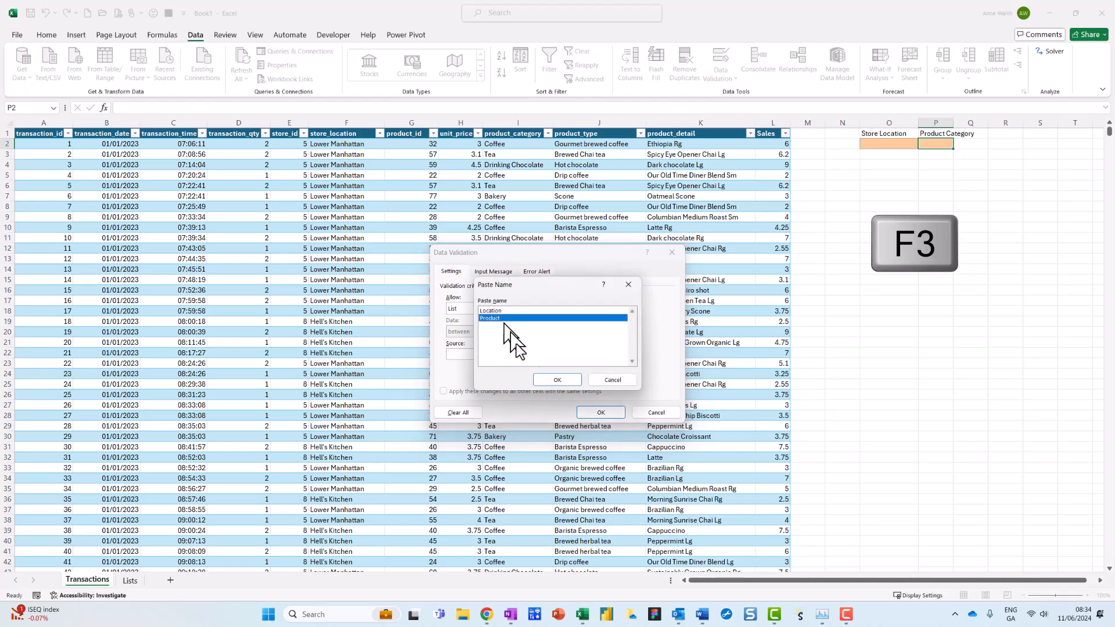
left_click(559, 381)
left_click(602, 412)
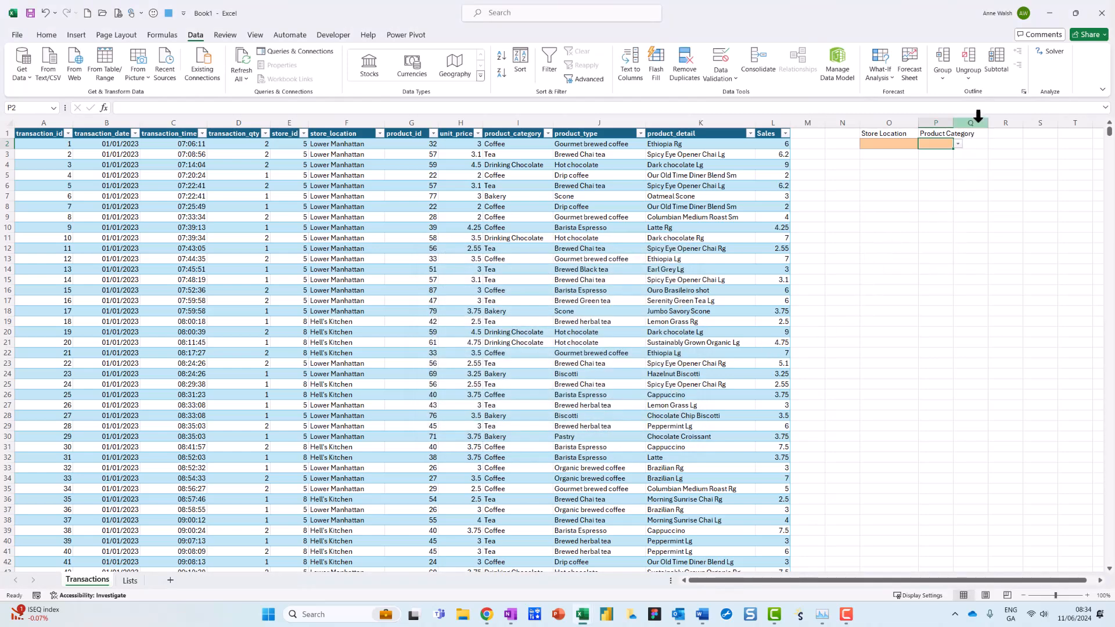
- Widen column P to fit the Product Category heading and check the drop-down list in P2
left_click_drag(953, 123, 999, 118)
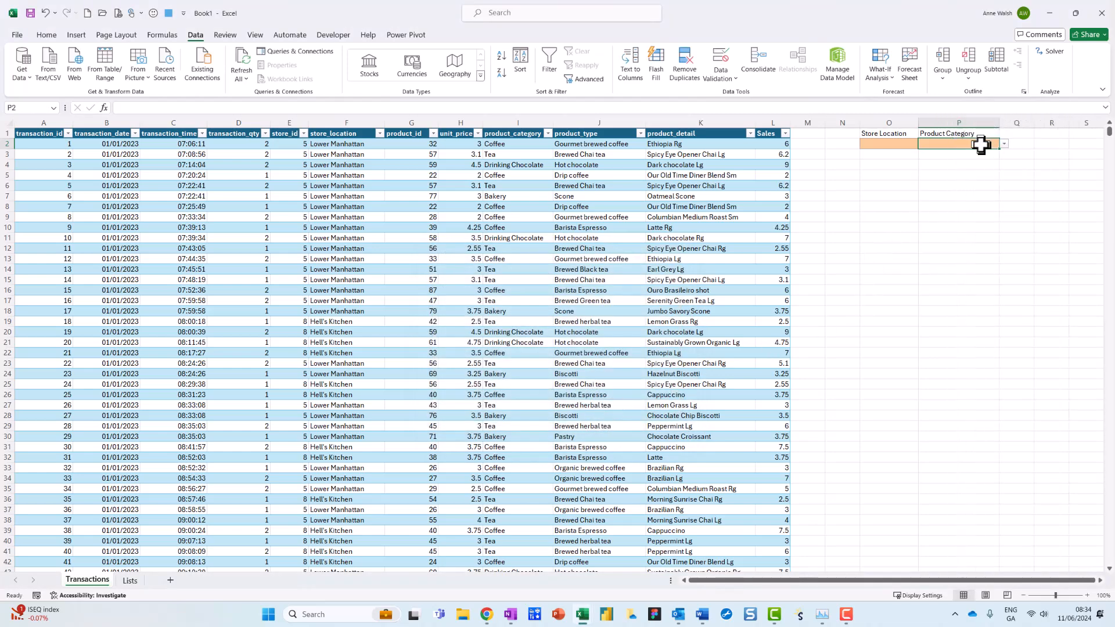
left_click(1005, 145)
left_click(963, 133)
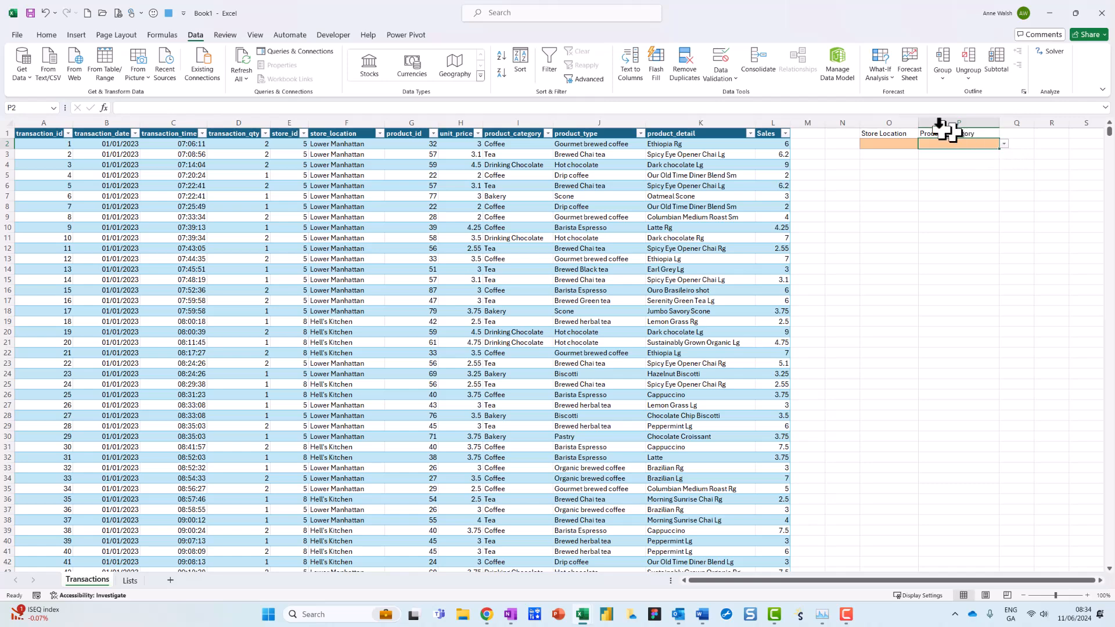
- Make the Store Location and Product Category headings in O1:P1 bold
left_click_drag(881, 133, 960, 127)
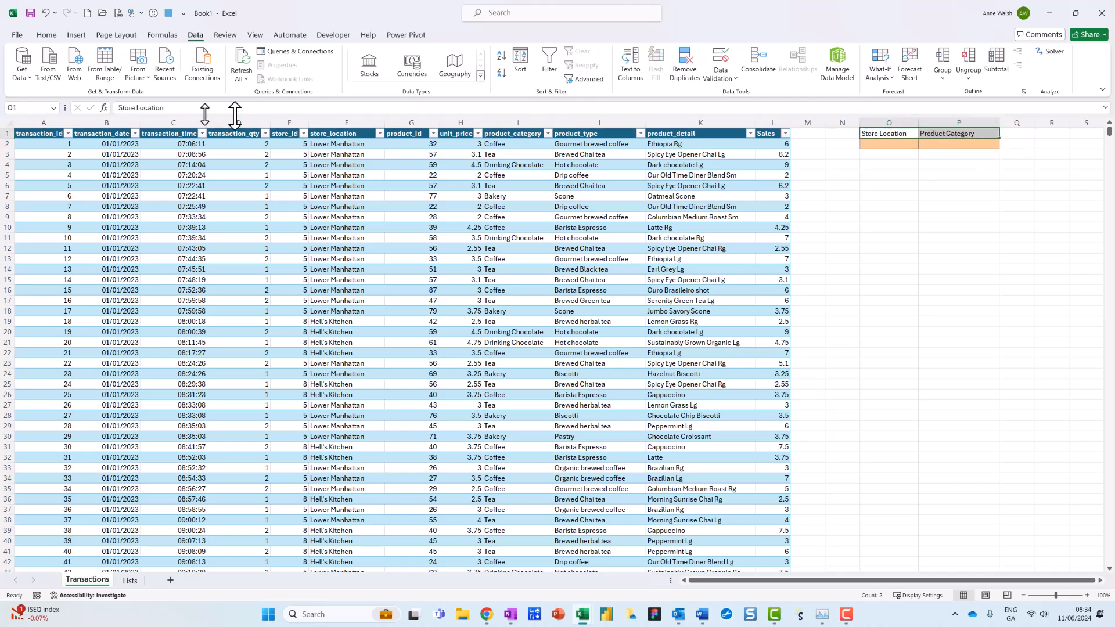
left_click(51, 35)
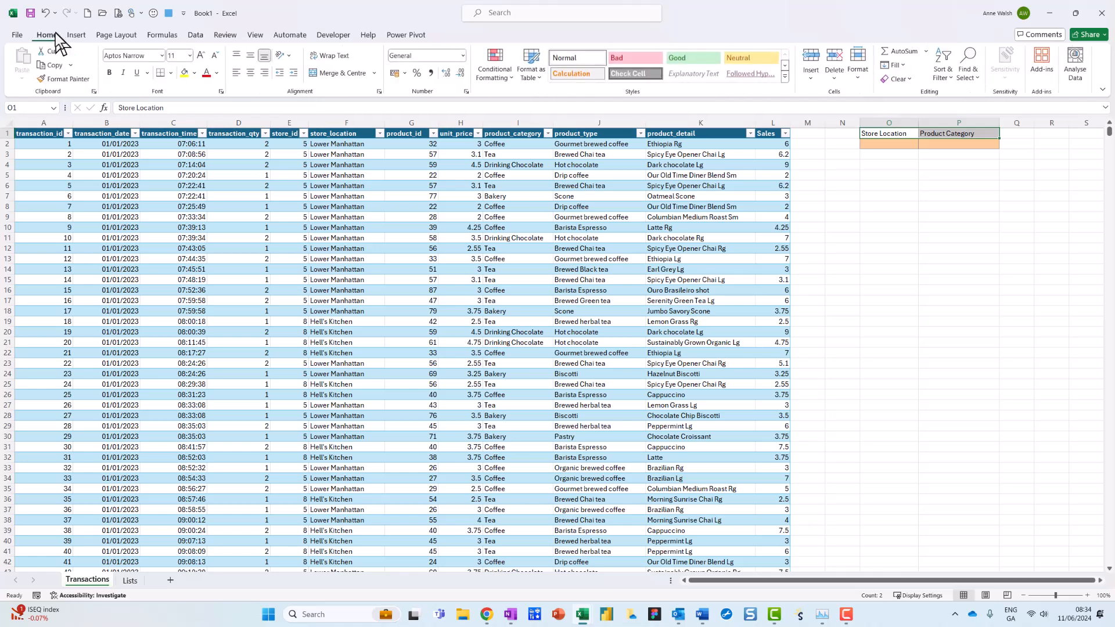
left_click(111, 73)
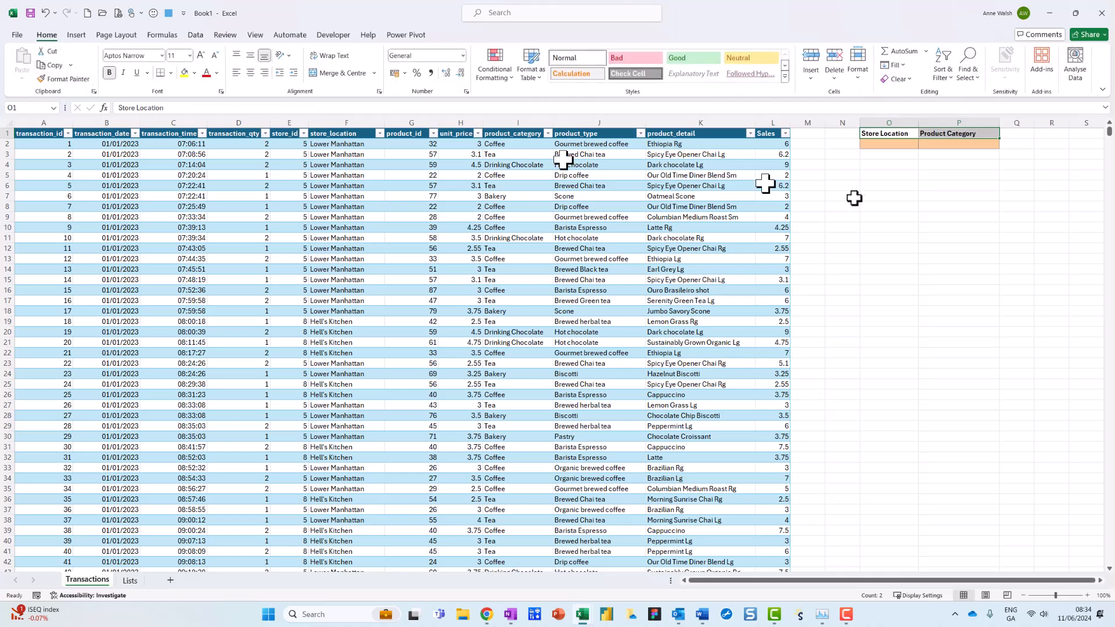
left_click(941, 218)
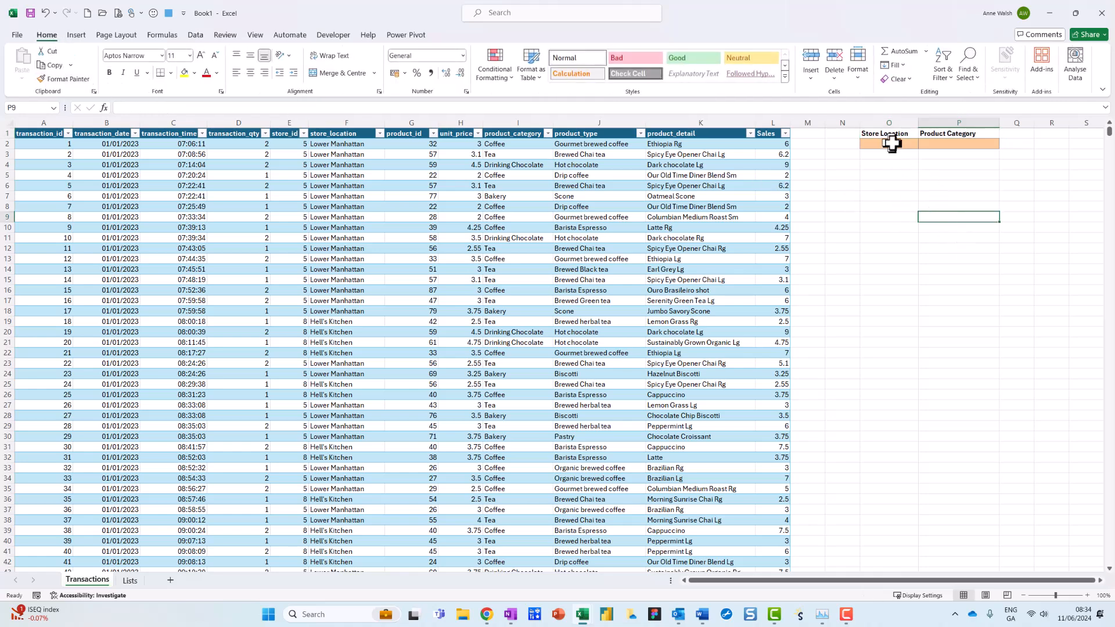
left_click(892, 143)
left_click(955, 143)
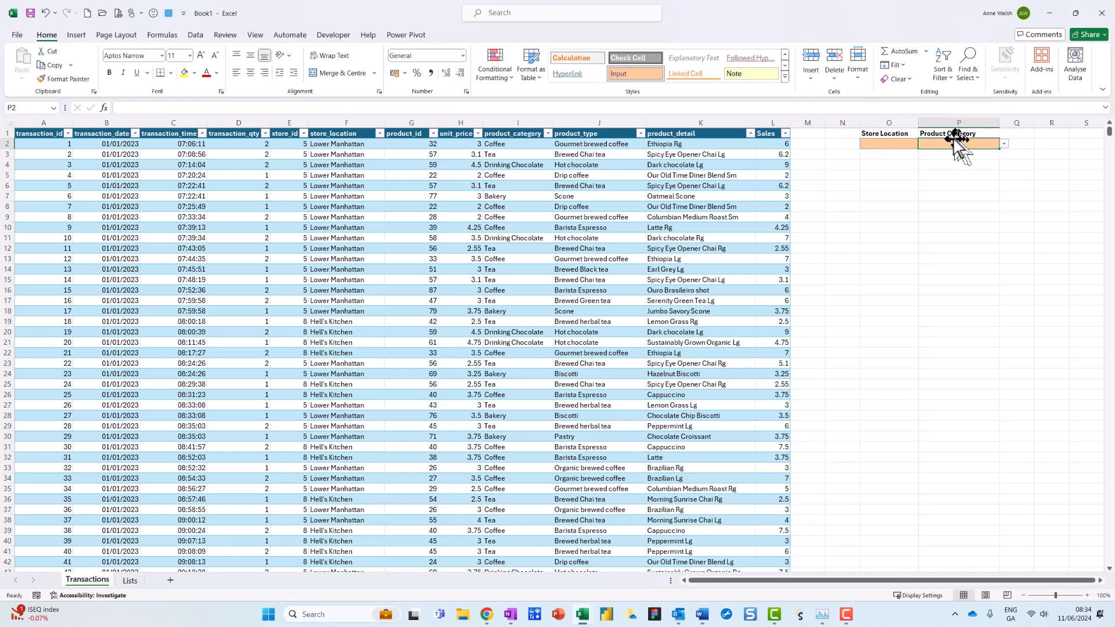
left_click(898, 143)
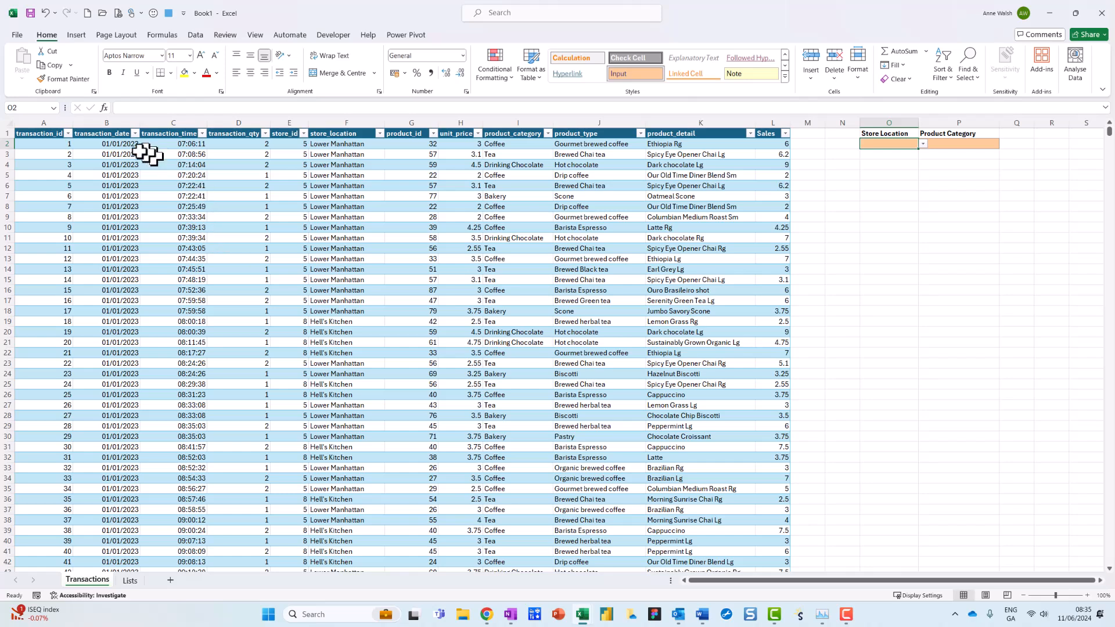
- Select all data rows of the transactions table, from A2 across to the Sales column and down to the last row
left_click_drag(30, 144, 770, 143)
left_click_drag(41, 145, 776, 136)
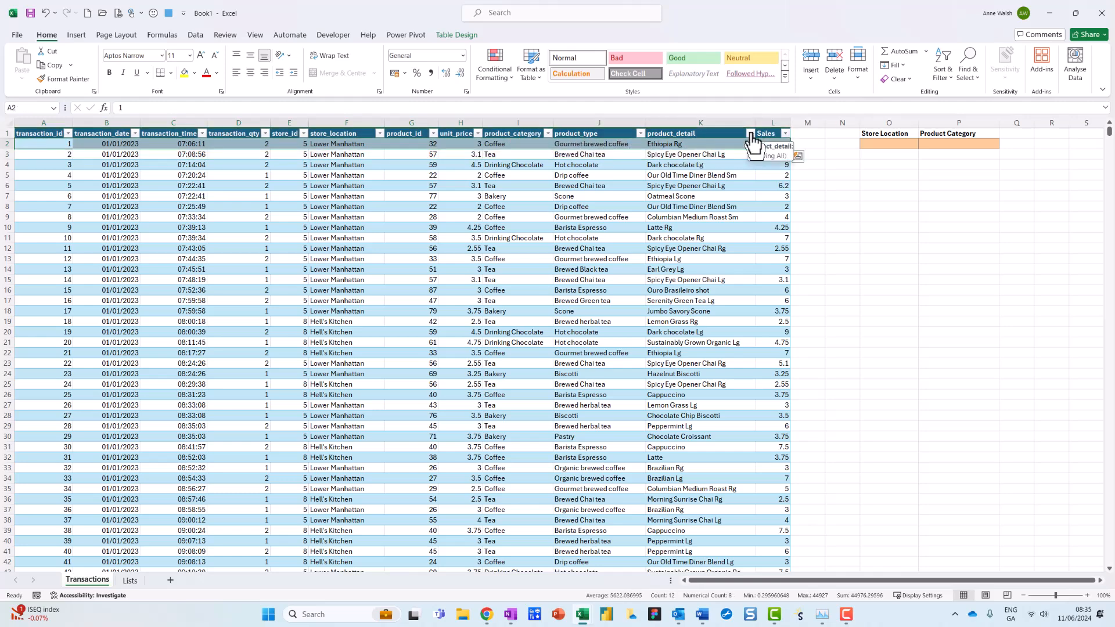
key("ctrl+shift+Down")
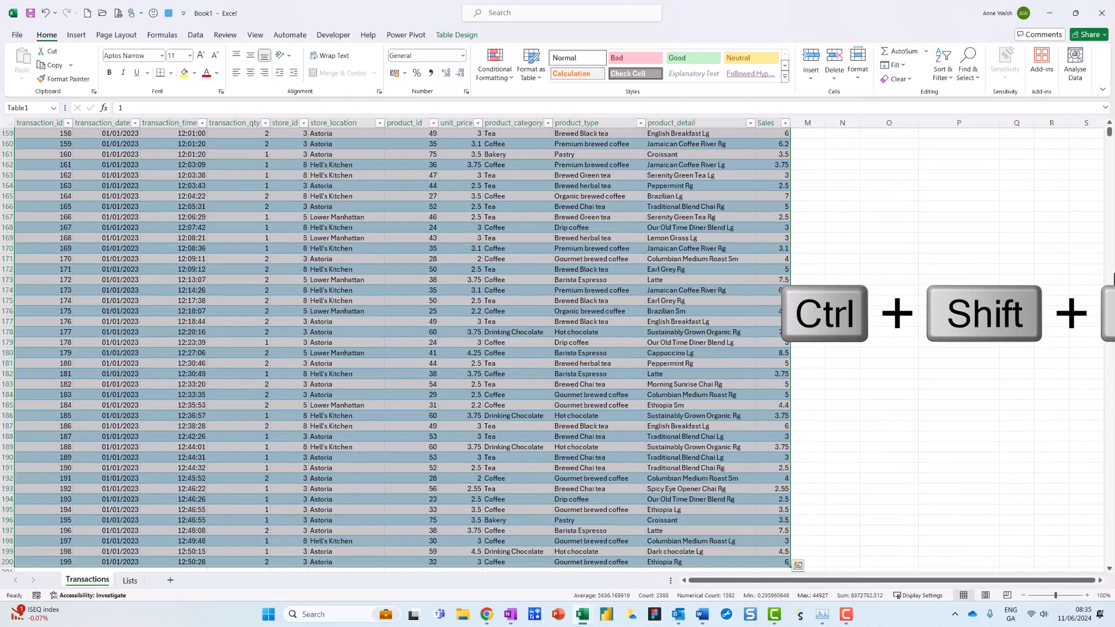
left_click_drag(1110, 129, 1110, 126)
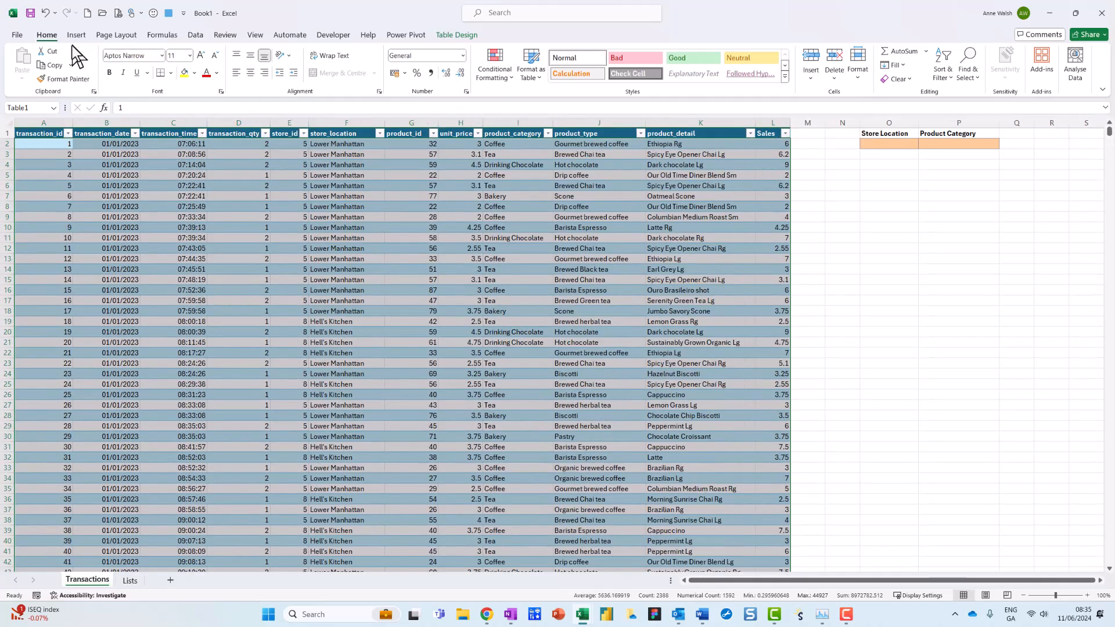
- Start a new conditional formatting rule that uses a formula to determine which cells to format
mouse_move(67, 28)
left_mouse_down()
mouse_move(75, 57)
mouse_move(68, 3)
left_mouse_up()
mouse_move(511, 30)
left_mouse_down()
mouse_move(456, 86)
mouse_move(512, 18)
left_mouse_up()
left_click(488, 73)
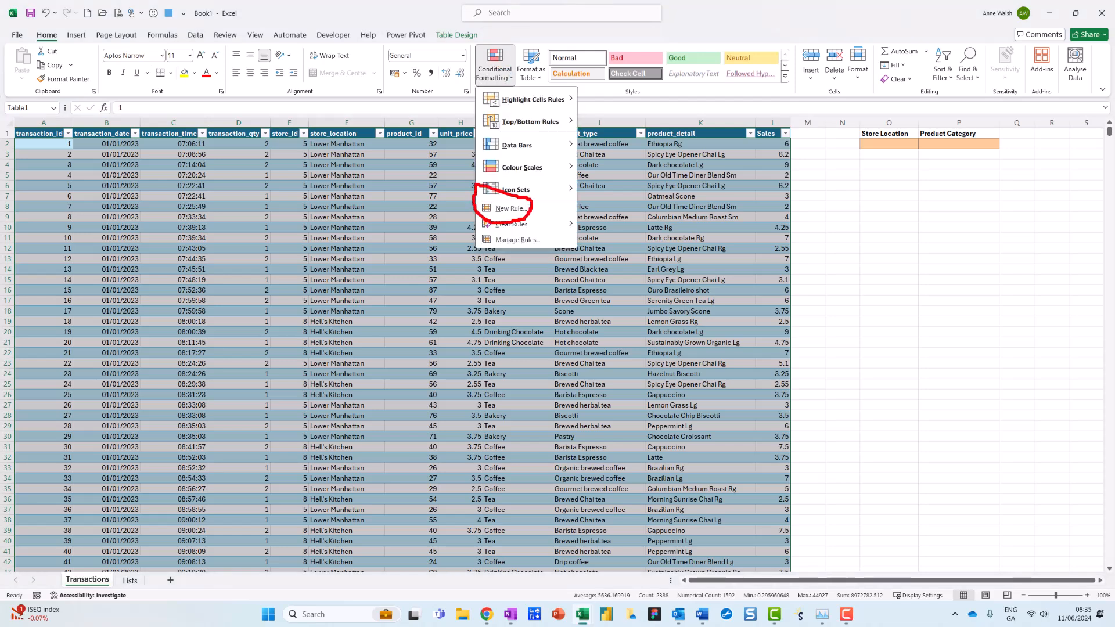
key("Escape")
left_click(504, 75)
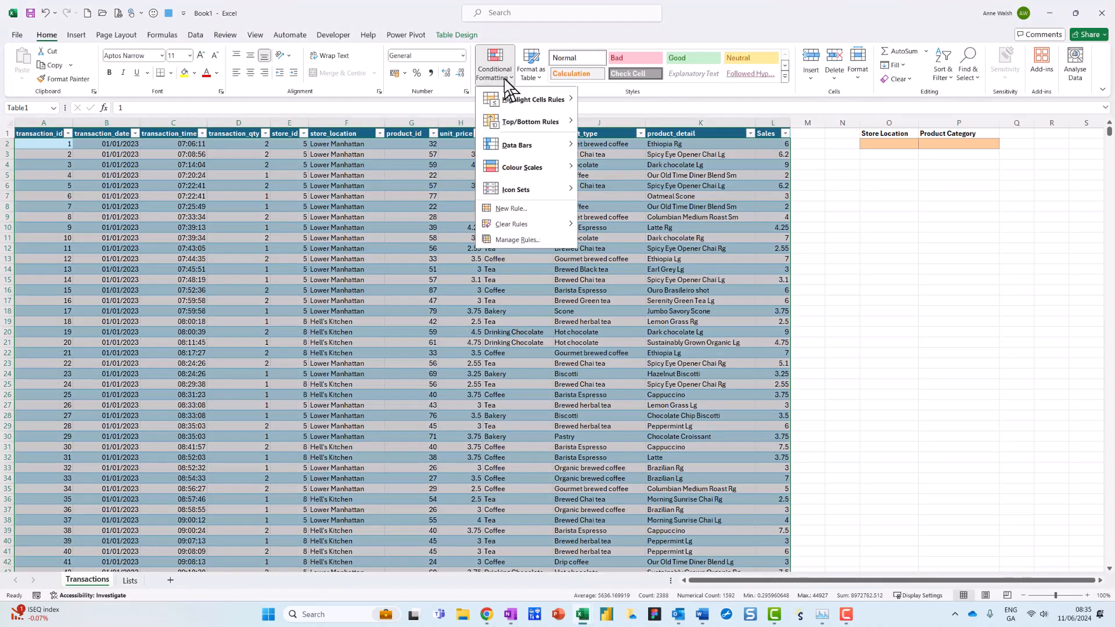
left_click(523, 208)
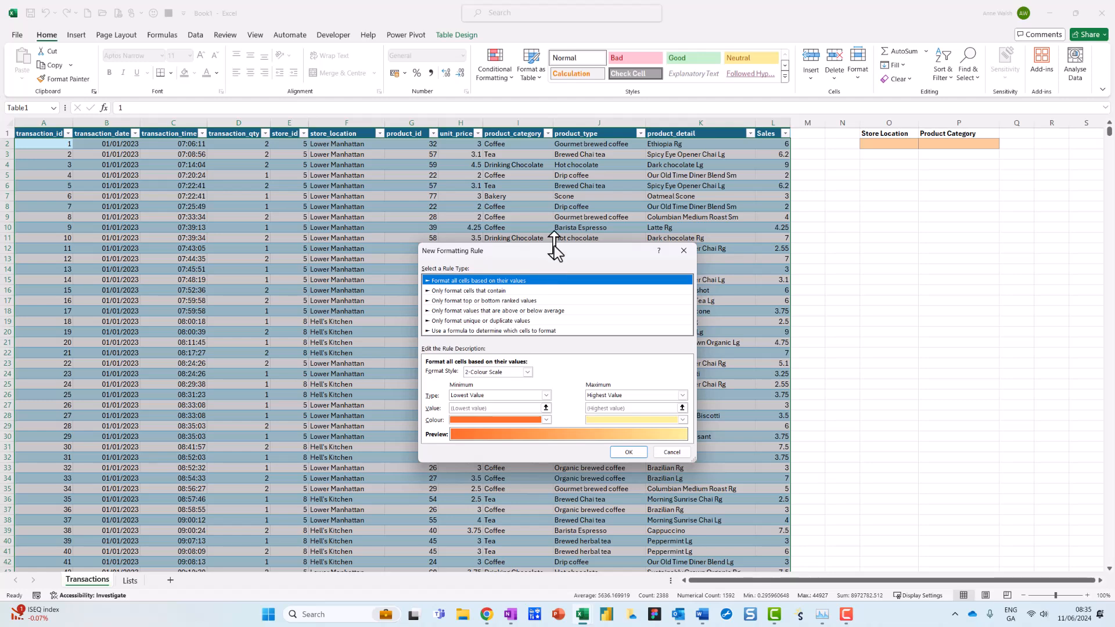
mouse_move(563, 334)
left_mouse_down()
mouse_move(407, 337)
mouse_move(569, 335)
left_mouse_up()
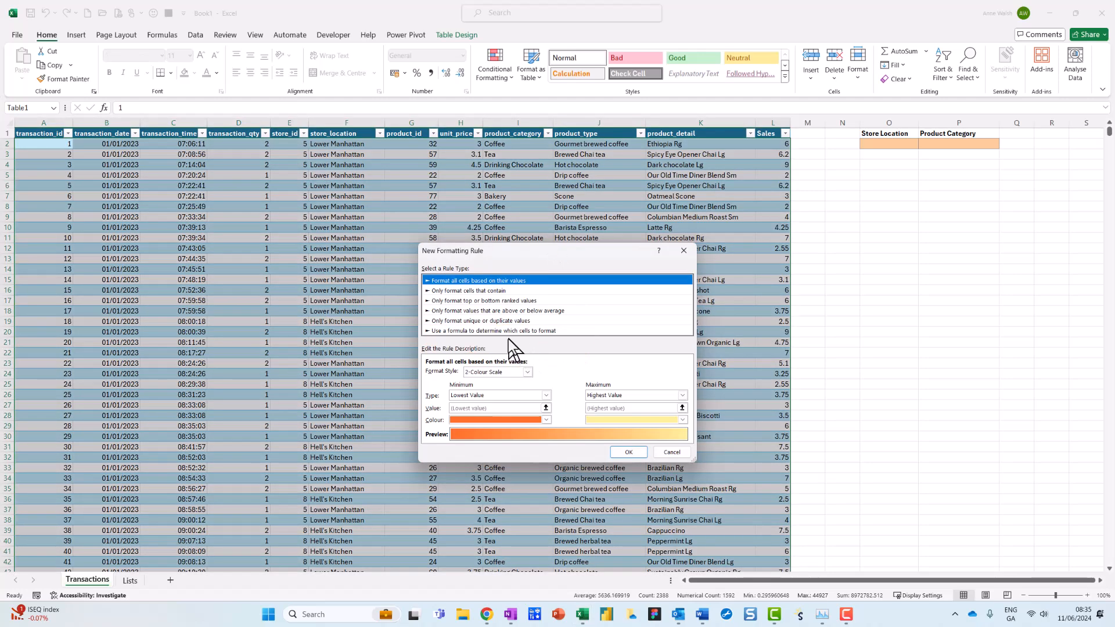
left_click(512, 330)
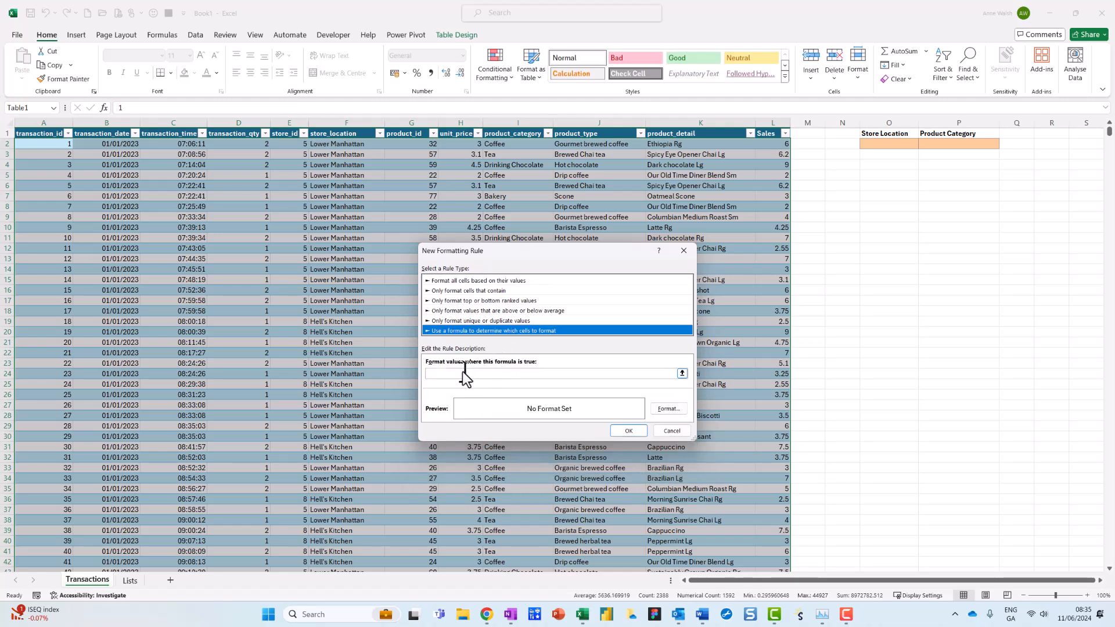
- Begin the rule formula with and($F2=$O$2, comparing each row's store location with the selected Store Location
left_click_drag(483, 357, 406, 377)
key("Escape")
left_click(445, 375)
left_click(445, 375)
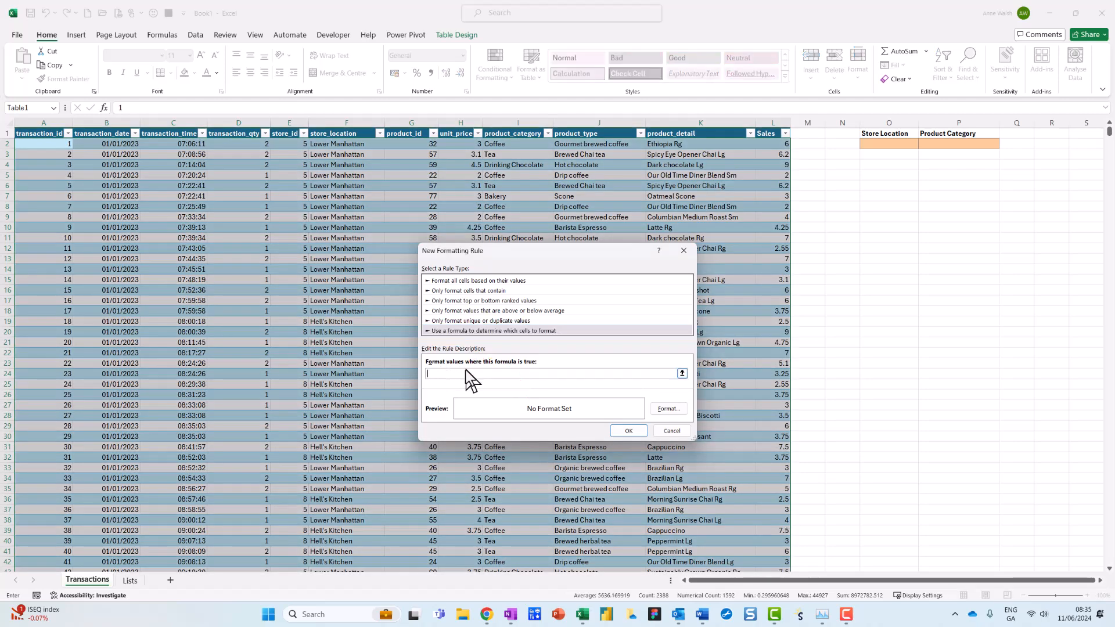
type("and(")
left_click(354, 148)
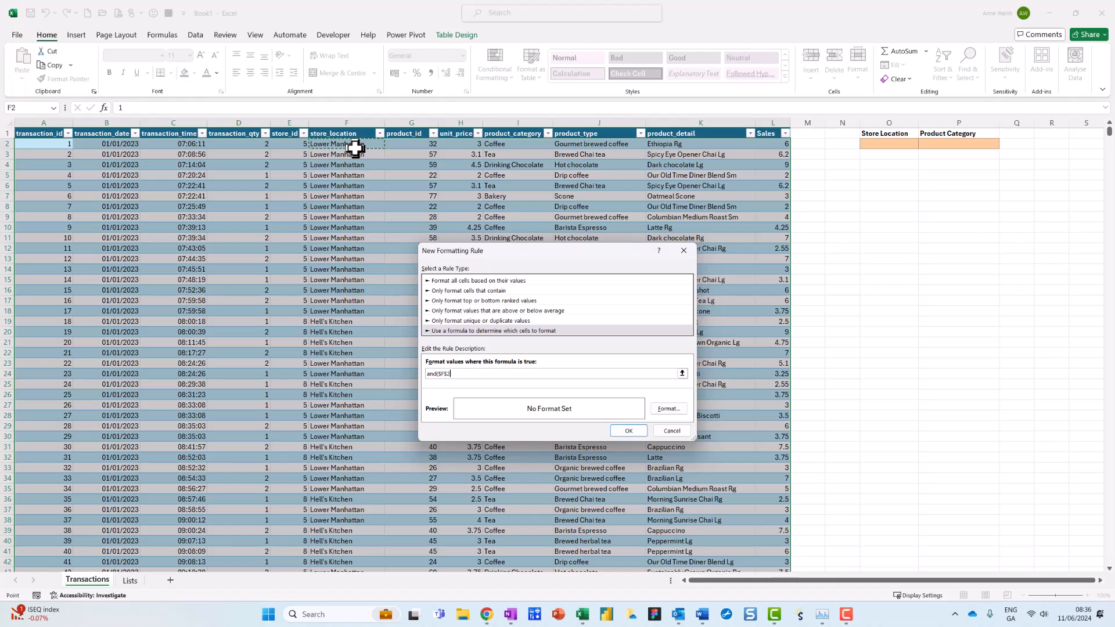
key("F4")
key("F4")
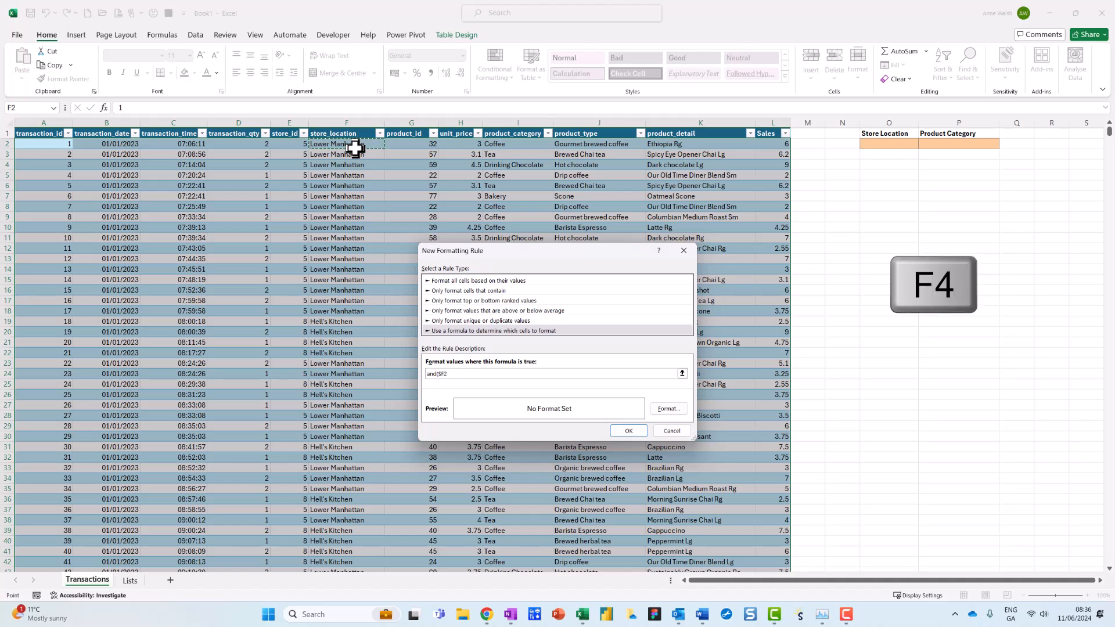
type("=")
left_click(899, 142)
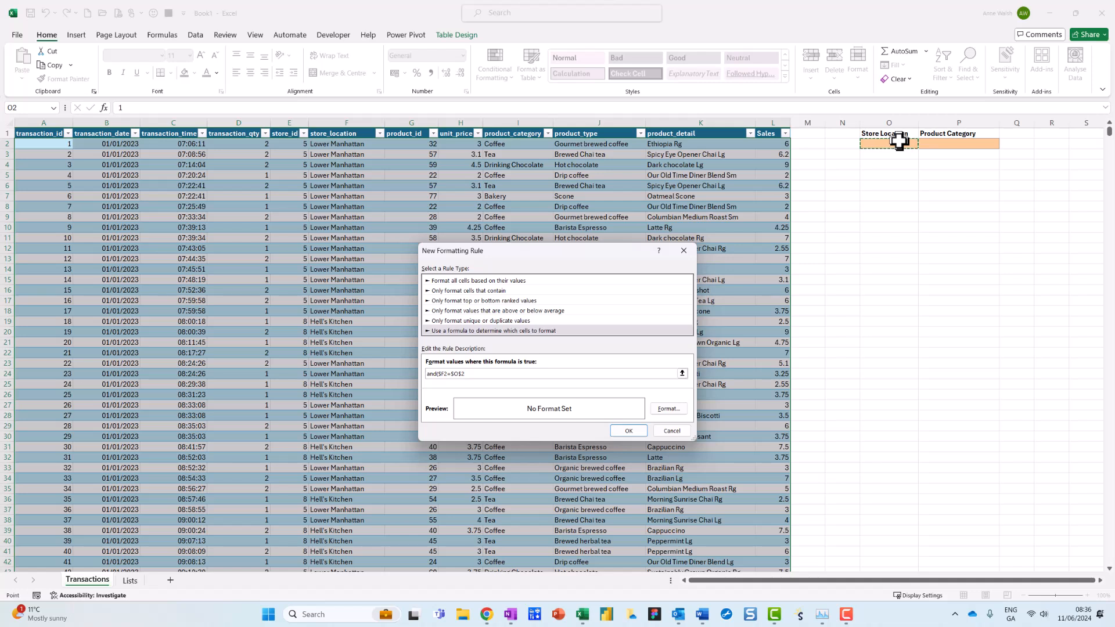
- Add the second condition $I2=$P$2 to compare the product category with the selected one, and close the formula's bracket
type(",")
left_click(528, 145)
key("F4")
type("=")
left_click(970, 142)
type(")")
- Give the rule a light pink-purple background fill and create the rule
left_click(669, 410)
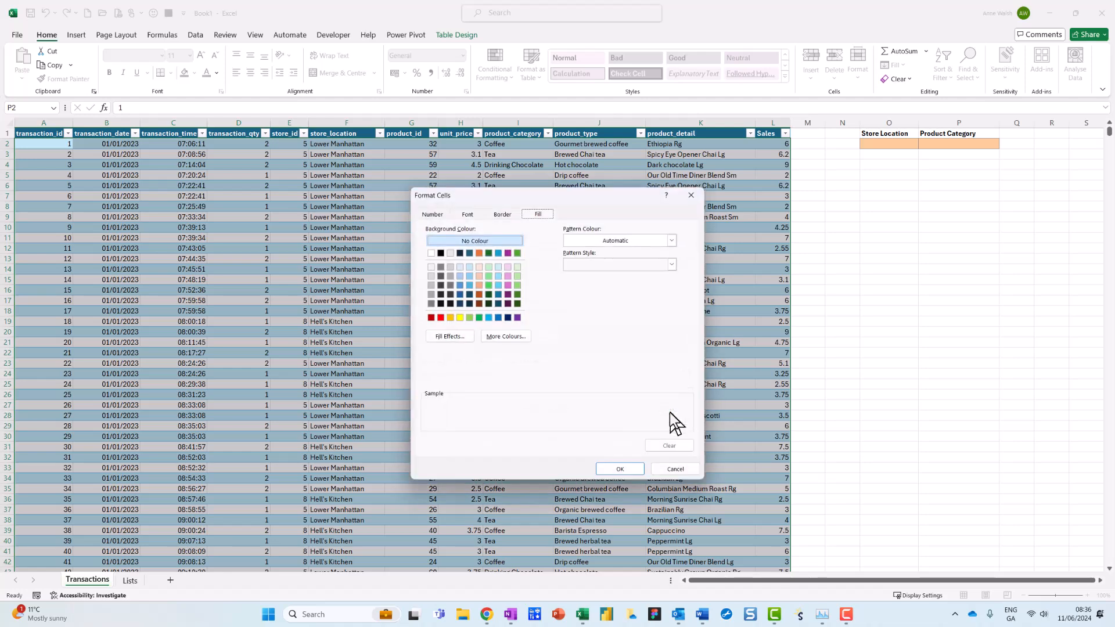
left_click(508, 276)
left_click(620, 469)
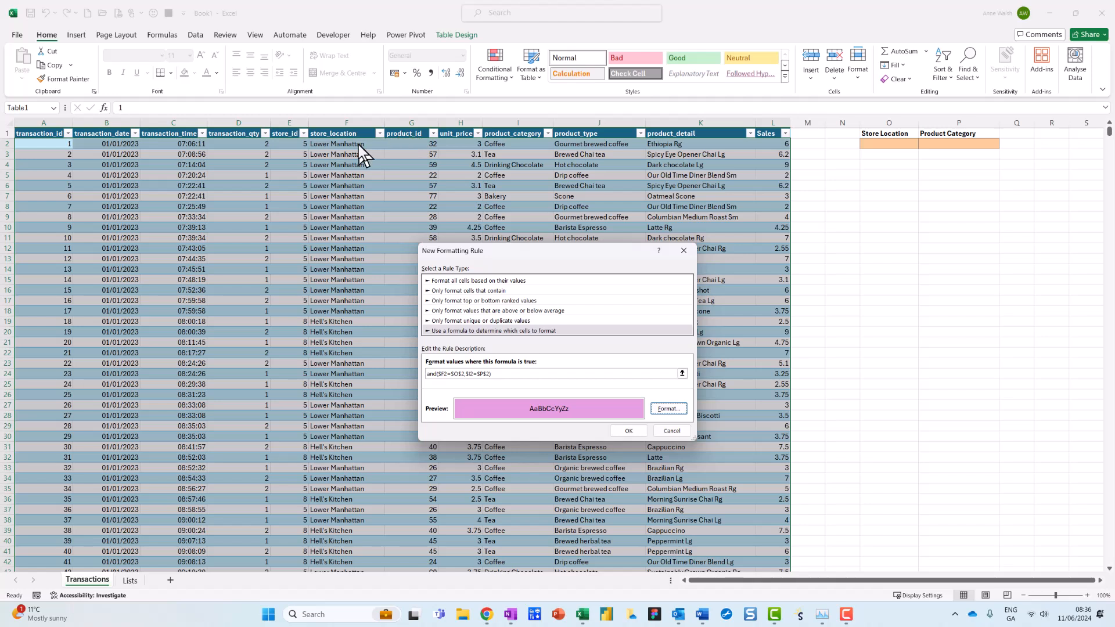
left_click(630, 430)
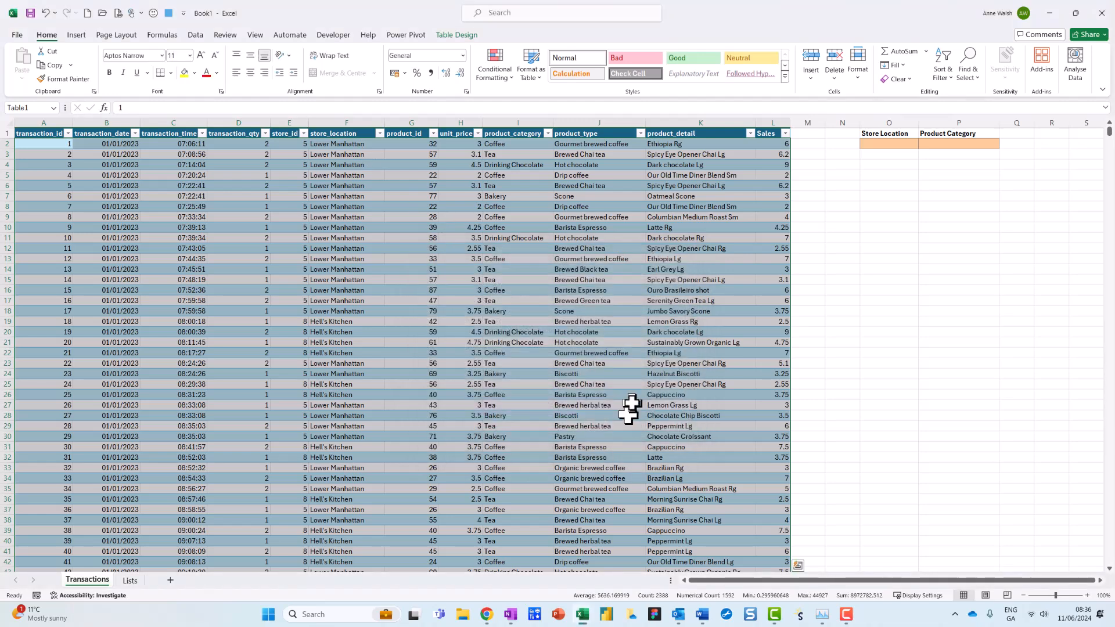
- Choose Lower Manhattan as the Store Location in O2 and Coffee as the Product Category in P2
left_click(903, 145)
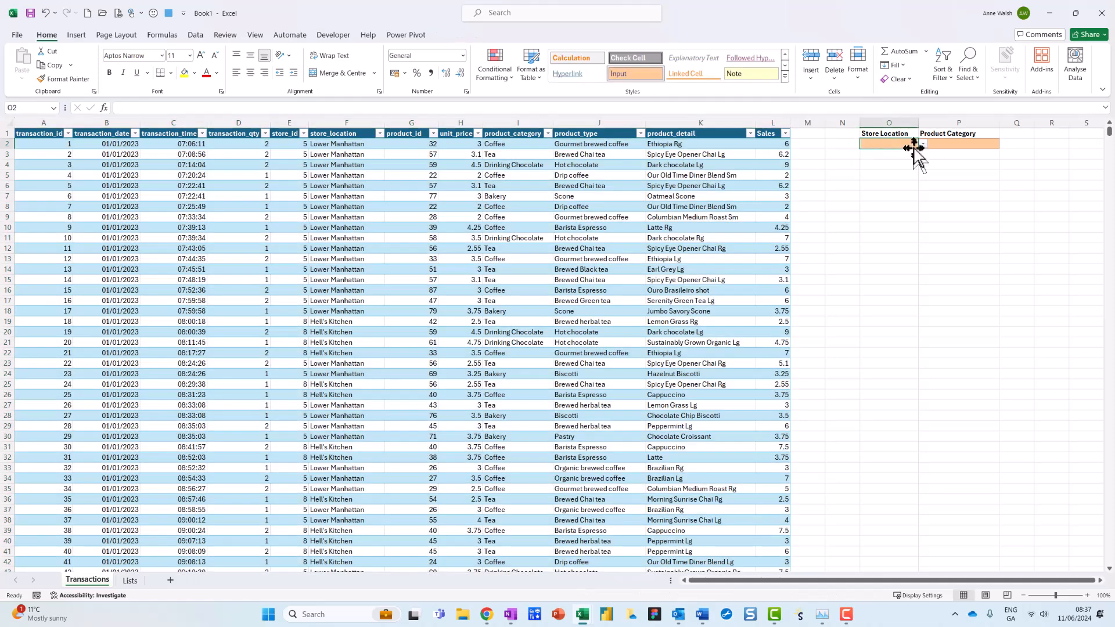
left_click(922, 144)
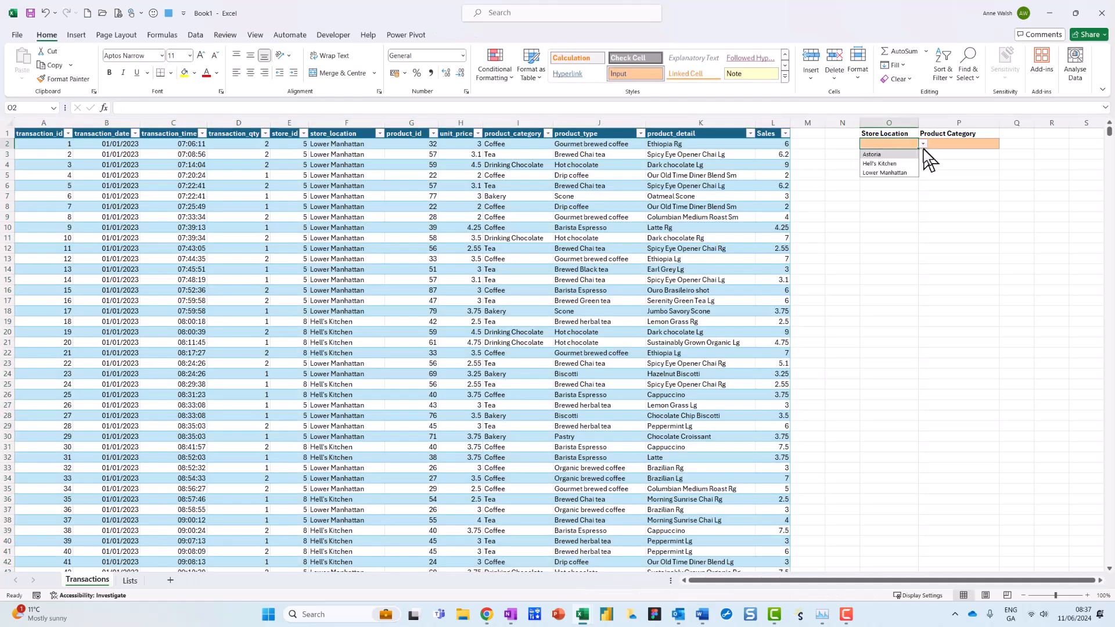
left_click(900, 173)
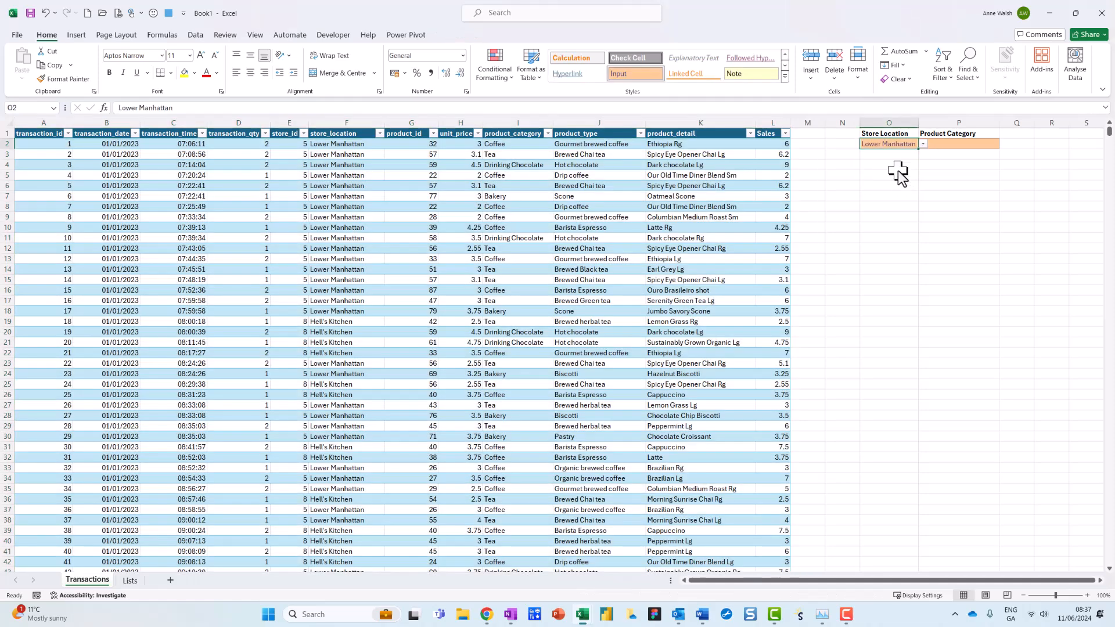
left_click(981, 144)
left_click(1004, 144)
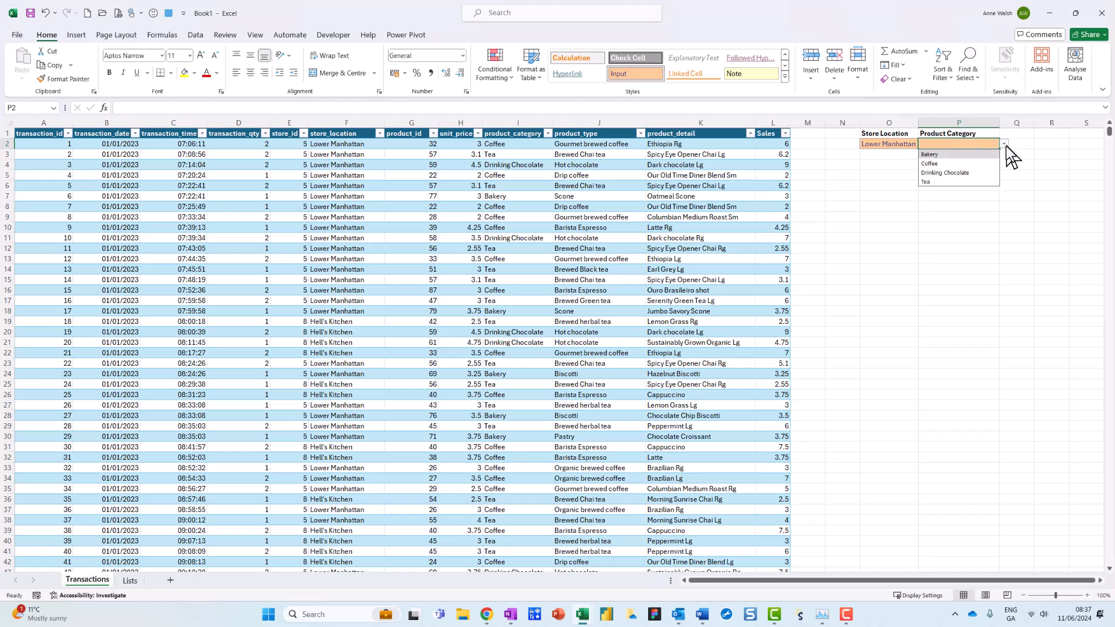
left_click(940, 163)
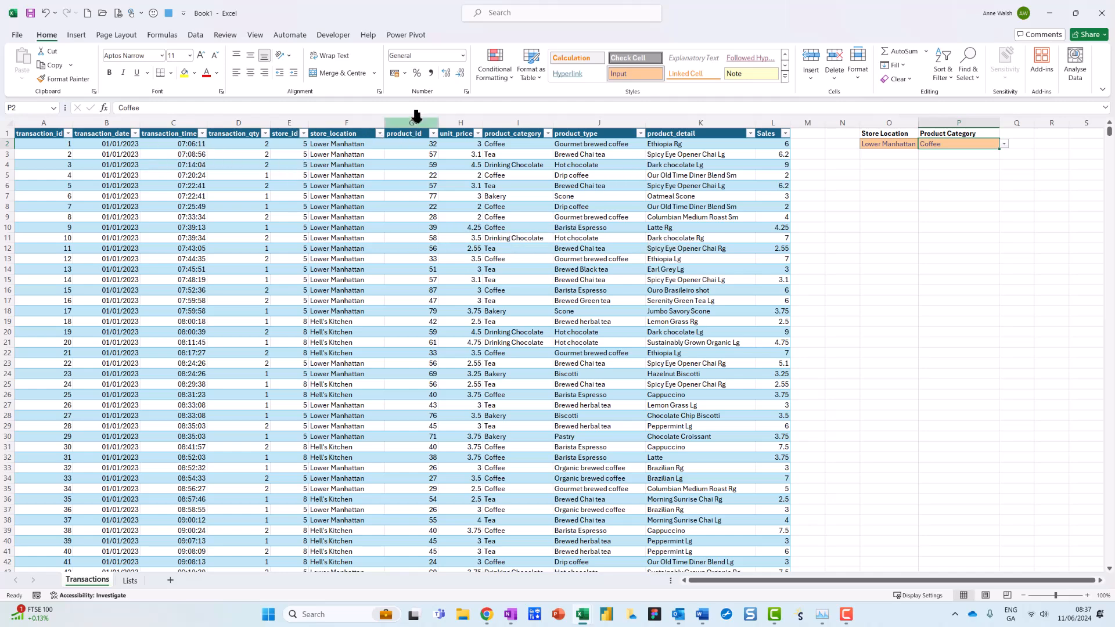
left_click(502, 77)
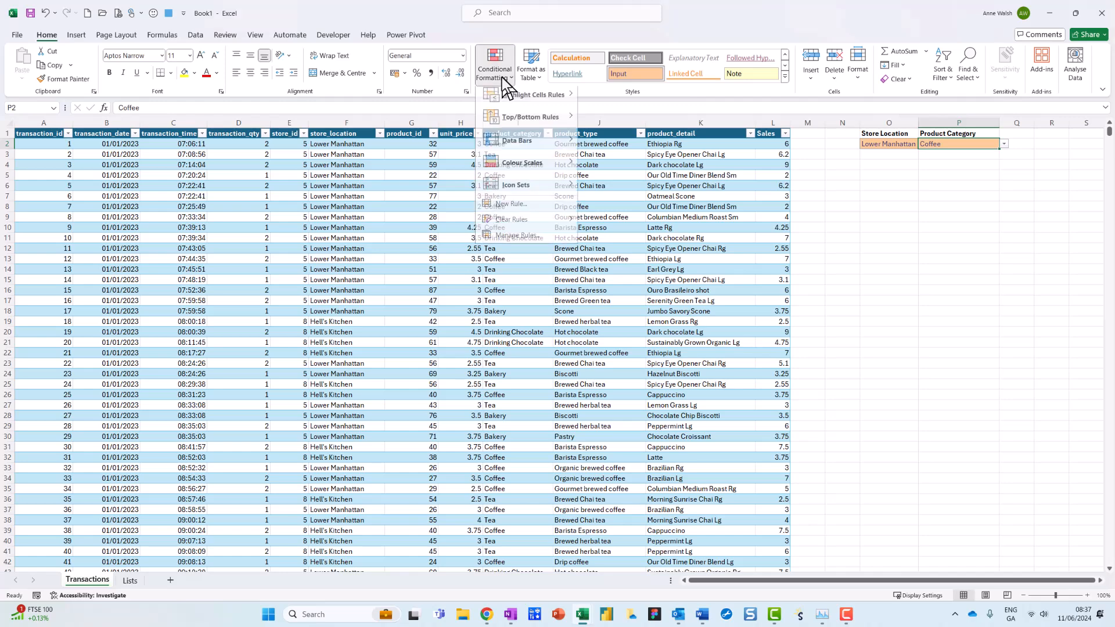
left_click(525, 236)
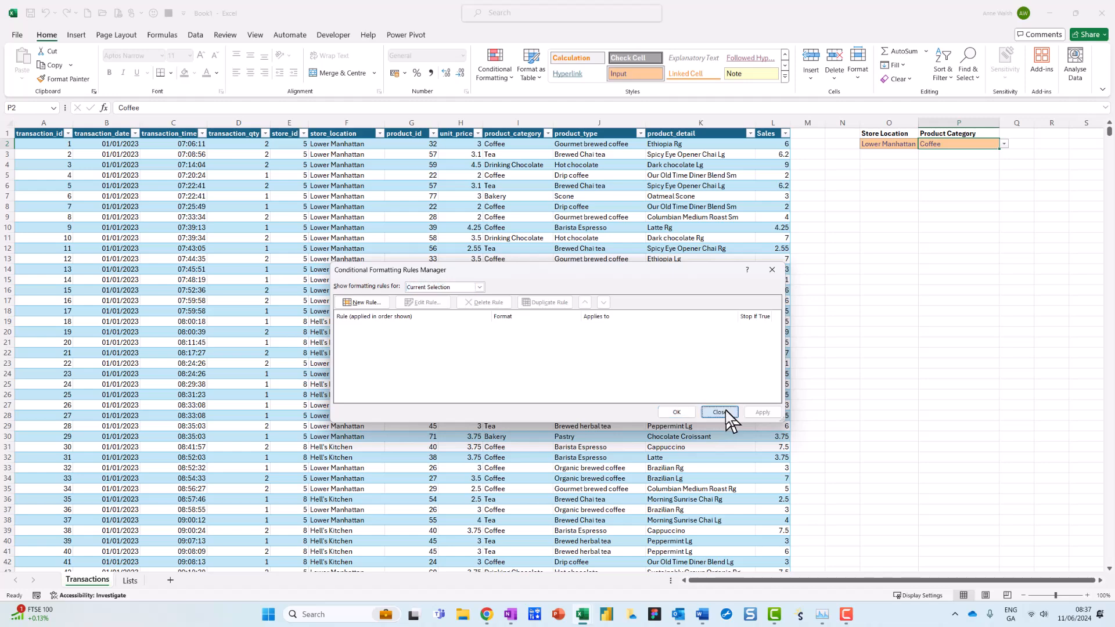
left_click(720, 412)
- Open the conditional formatting rules for the transactions table and delete the extra rule applied to A35:L200
left_click(473, 218)
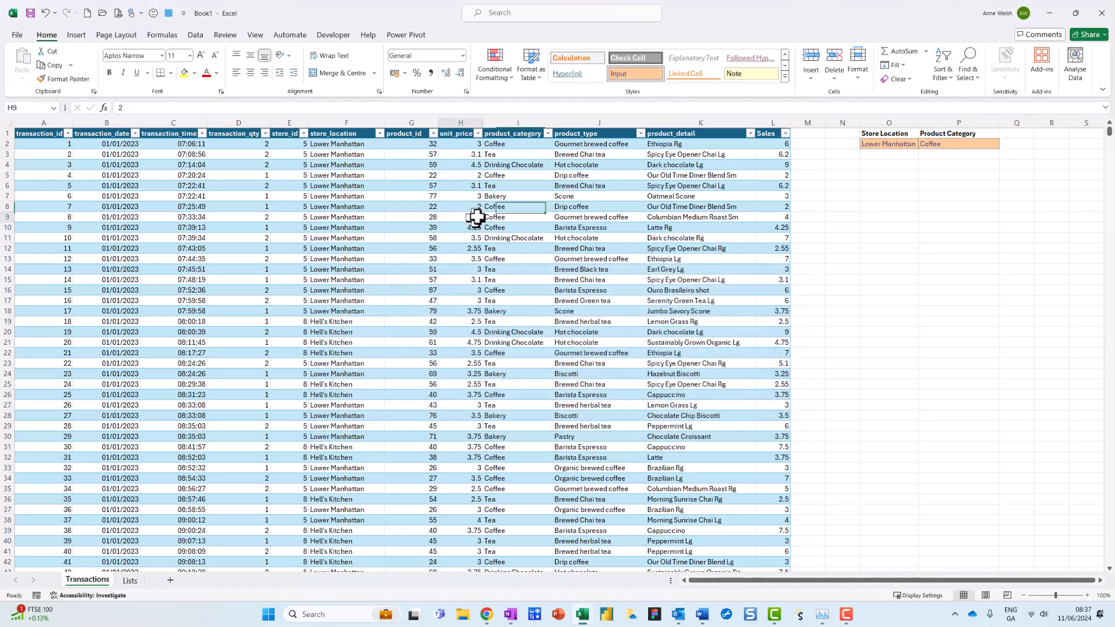
left_click(495, 69)
left_click(517, 240)
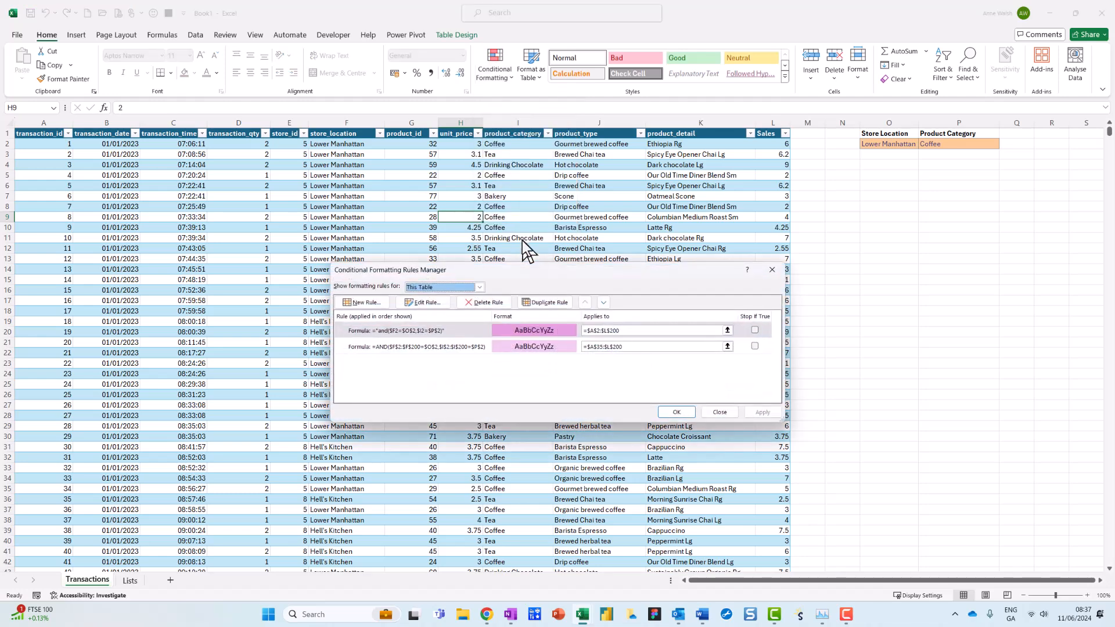
left_click(468, 349)
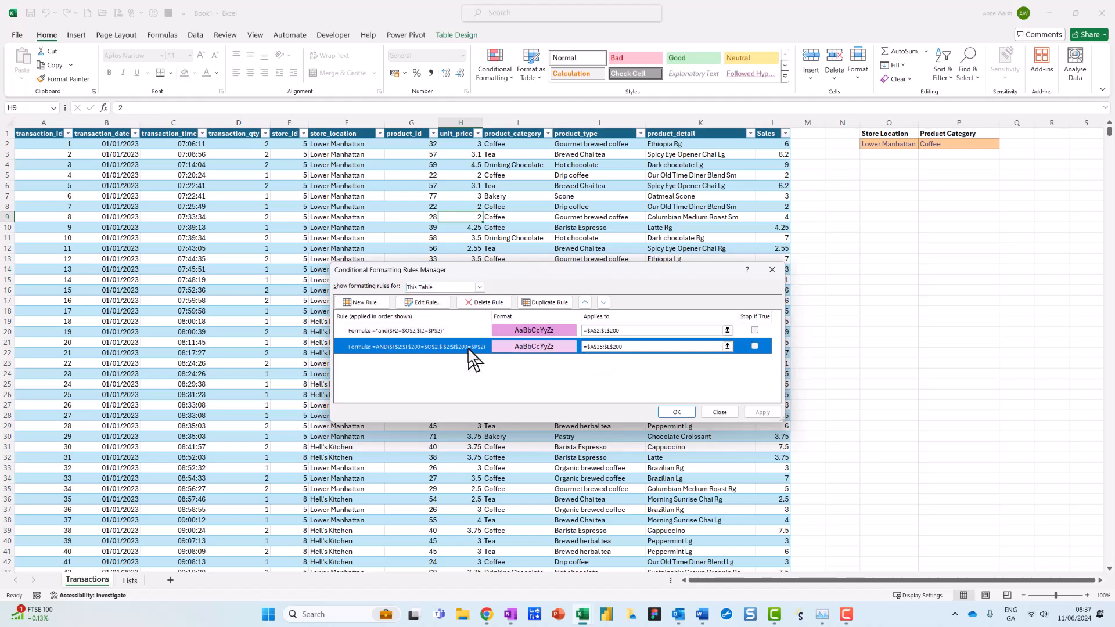
left_click(482, 303)
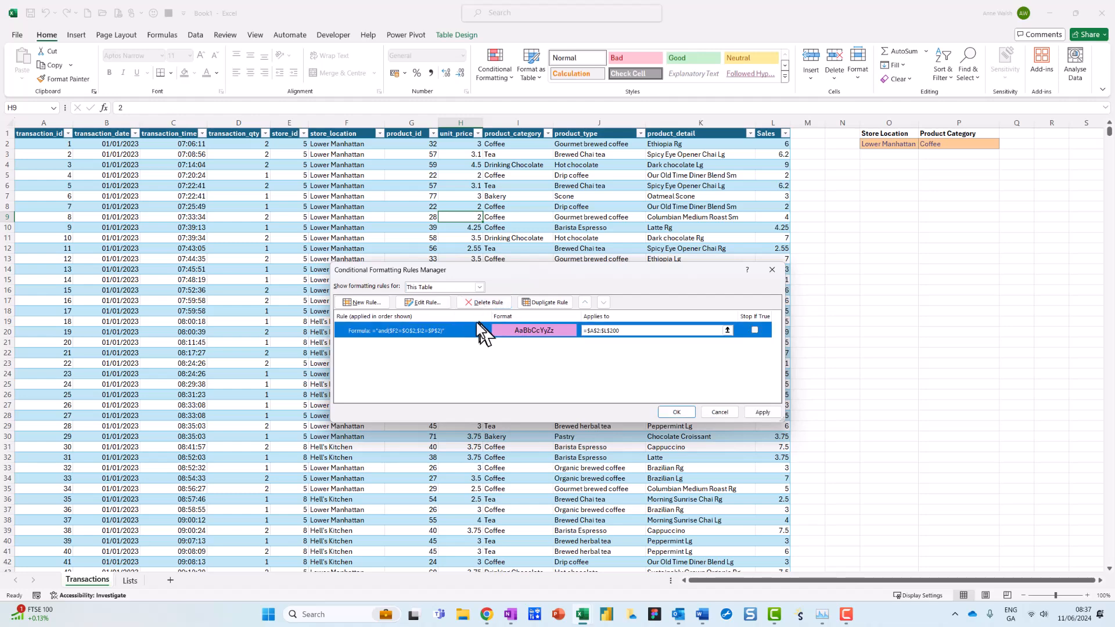
- Remove the quotation marks from the remaining rule's formula so it reads =AND($F2=$O$2,$I2=$P$2), and apply it
left_click(433, 302)
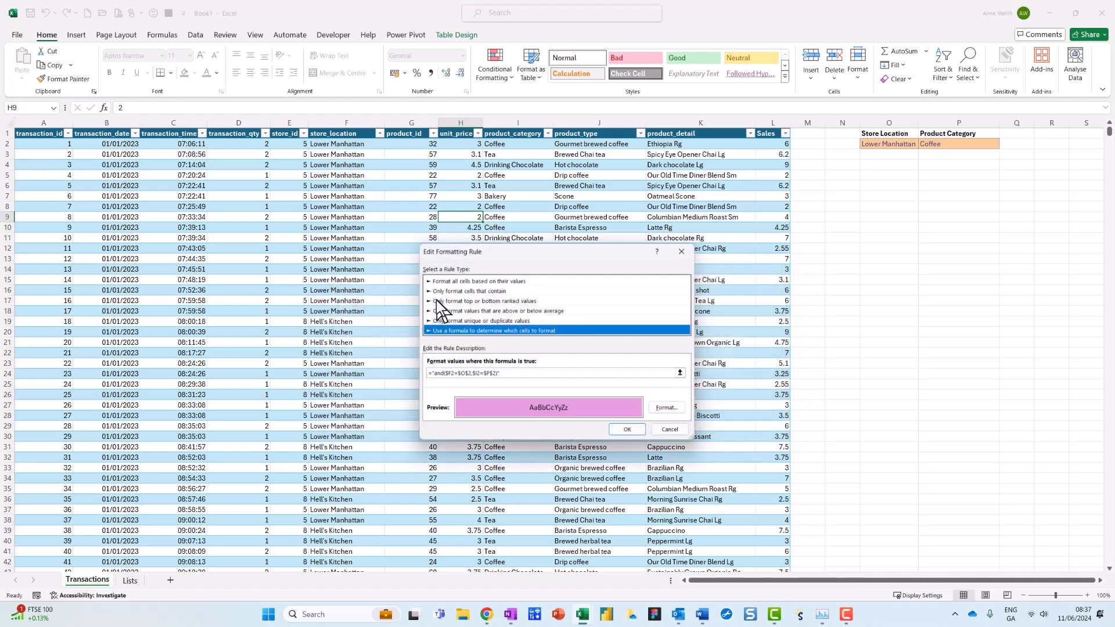
left_click(434, 375)
key("BackSpace")
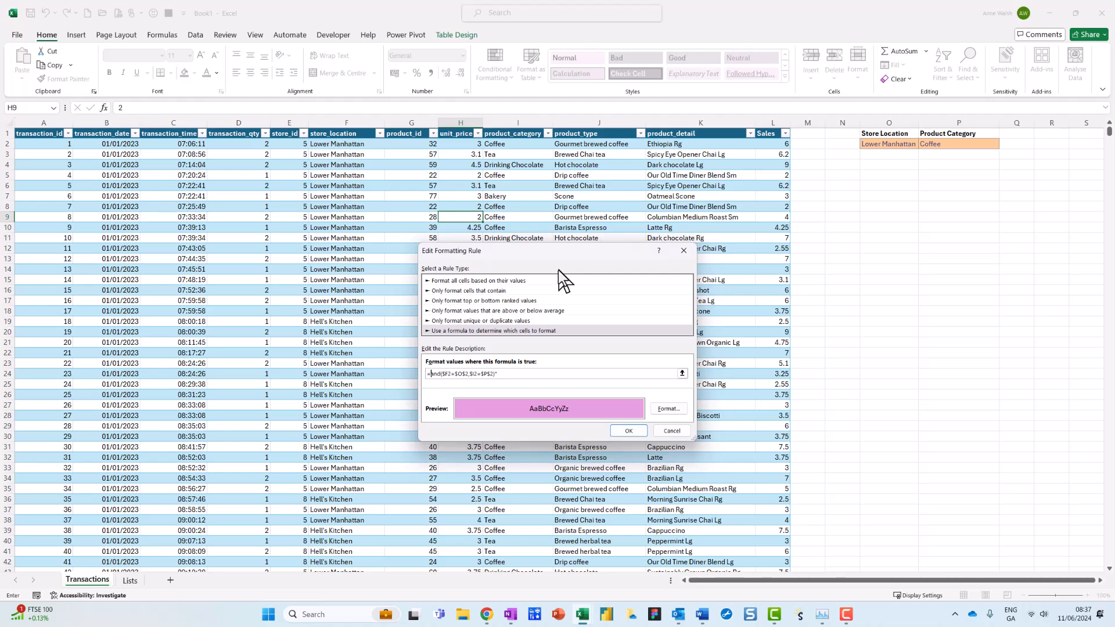
left_click(504, 374)
left_click(633, 435)
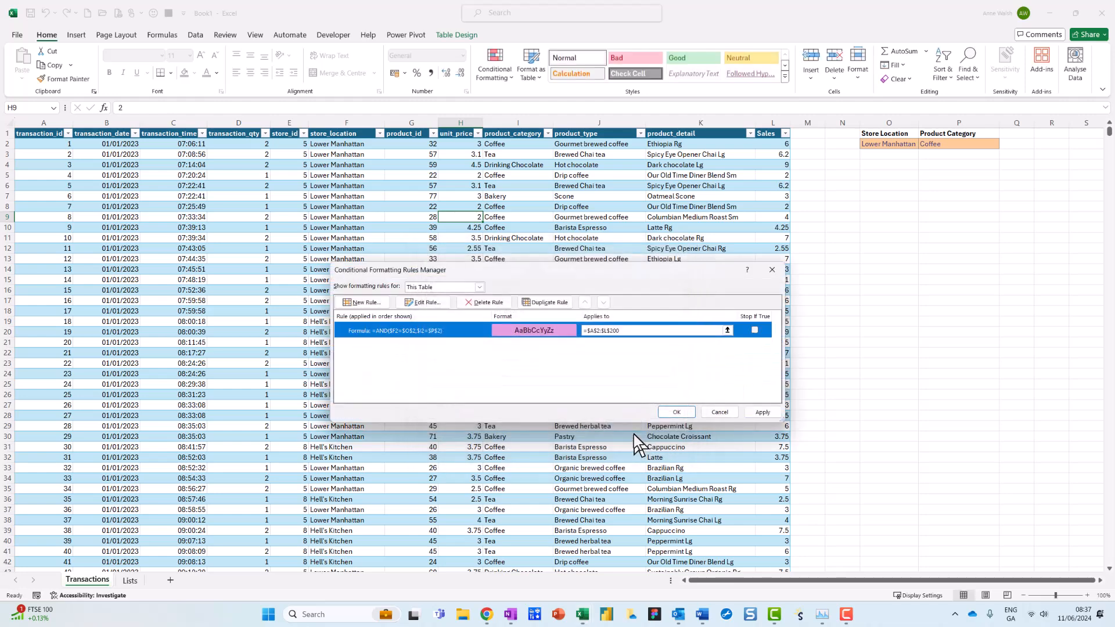
left_click(764, 414)
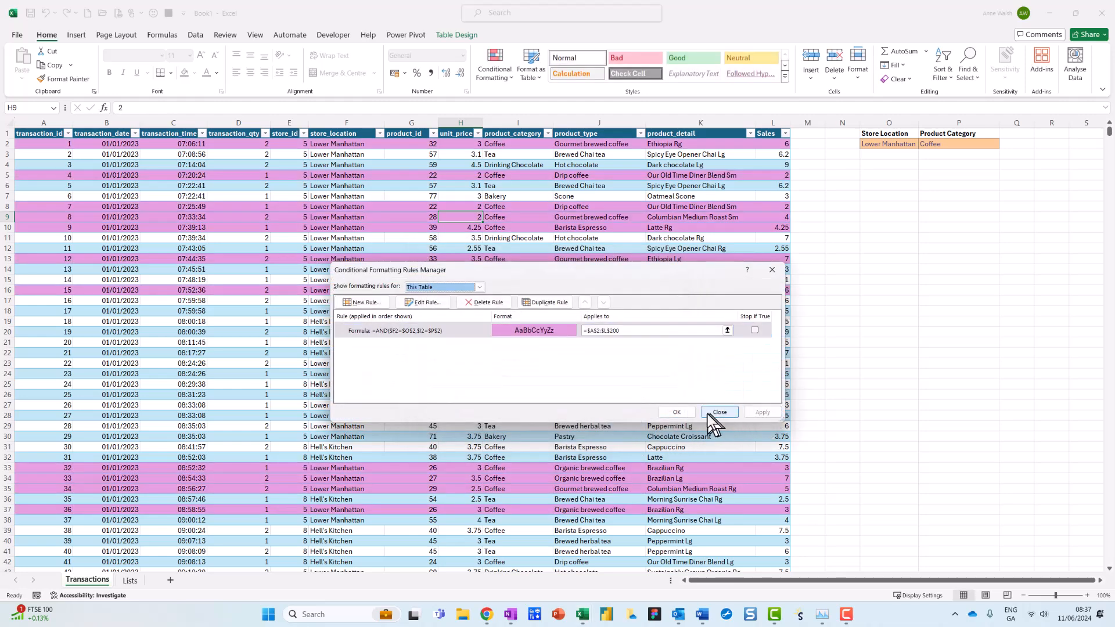
left_click(678, 413)
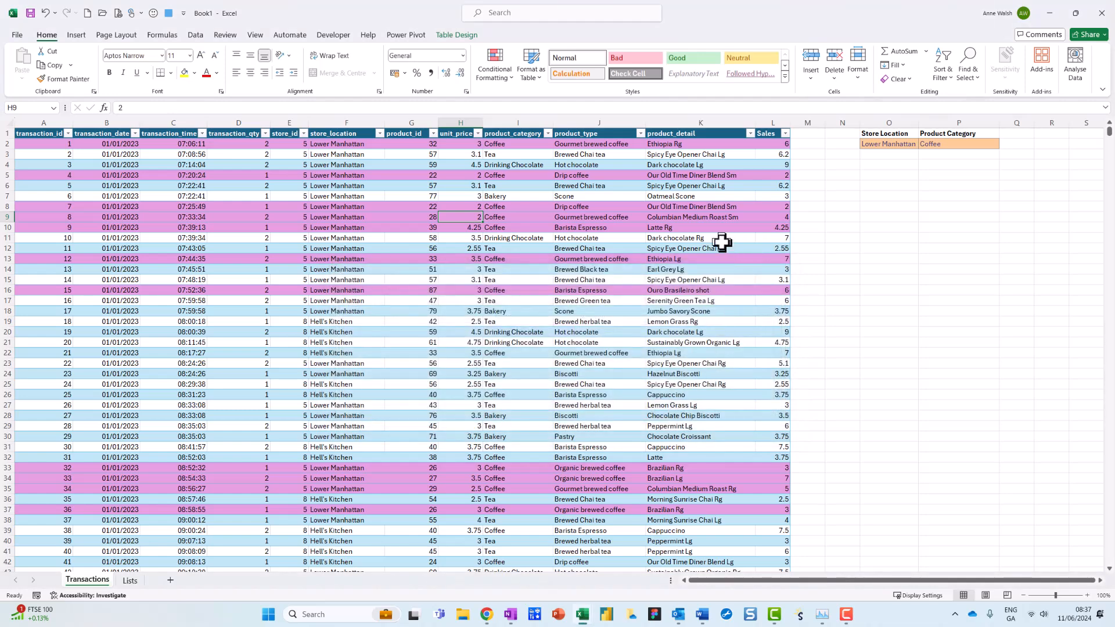
- Test the highlighting by choosing Hell's Kitchen as the Store Location and Tea as the Product Category
left_click(904, 144)
left_click(924, 145)
left_click(893, 164)
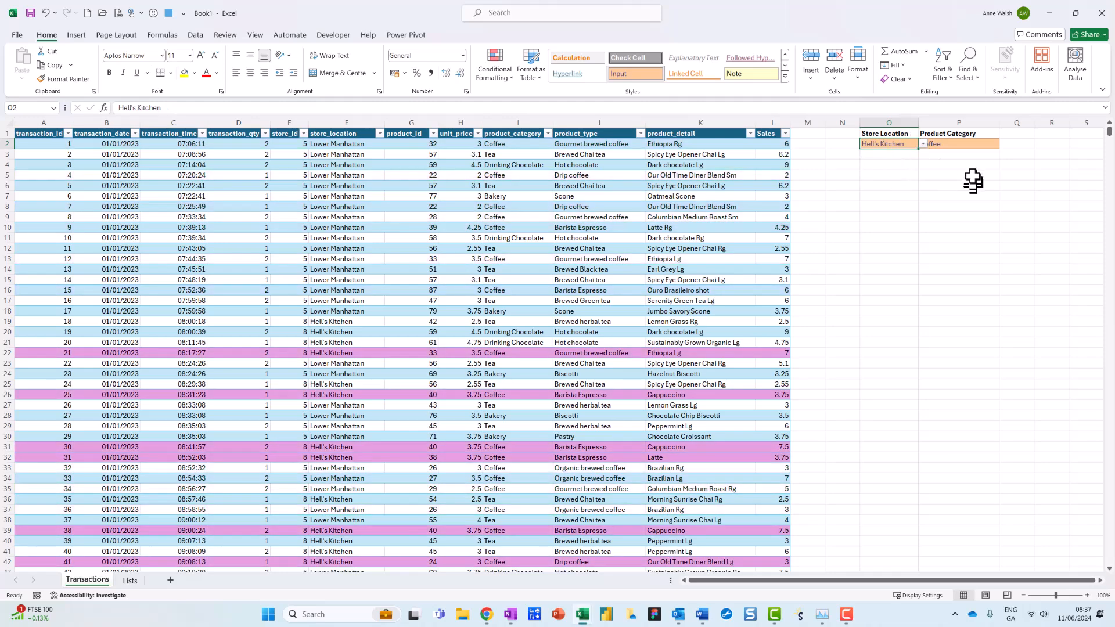
left_click(976, 144)
left_click(1004, 144)
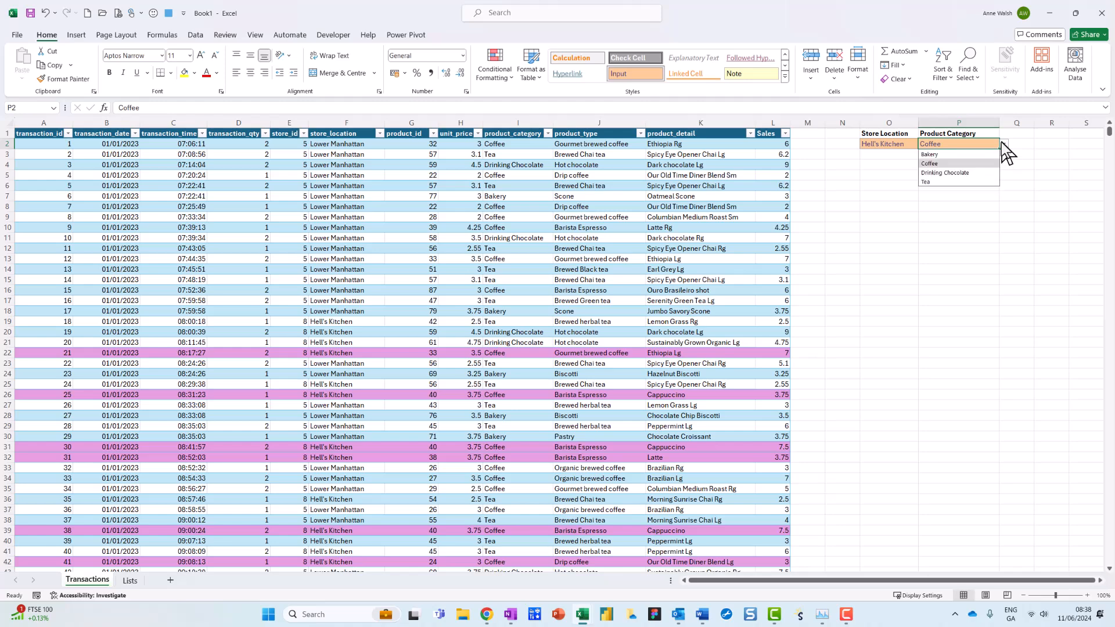
left_click(956, 184)
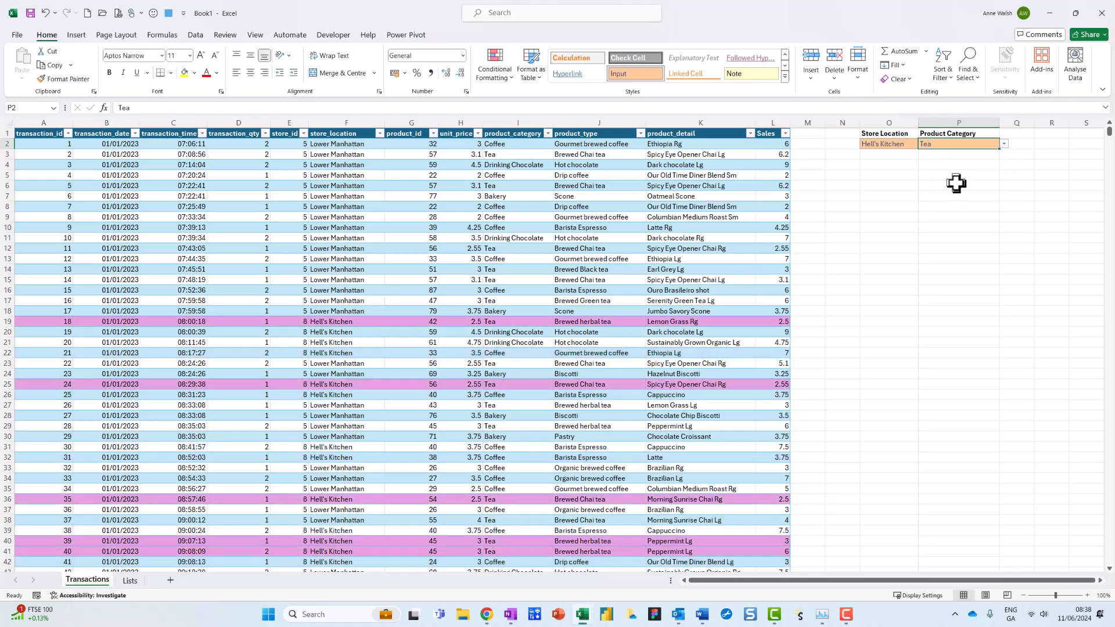